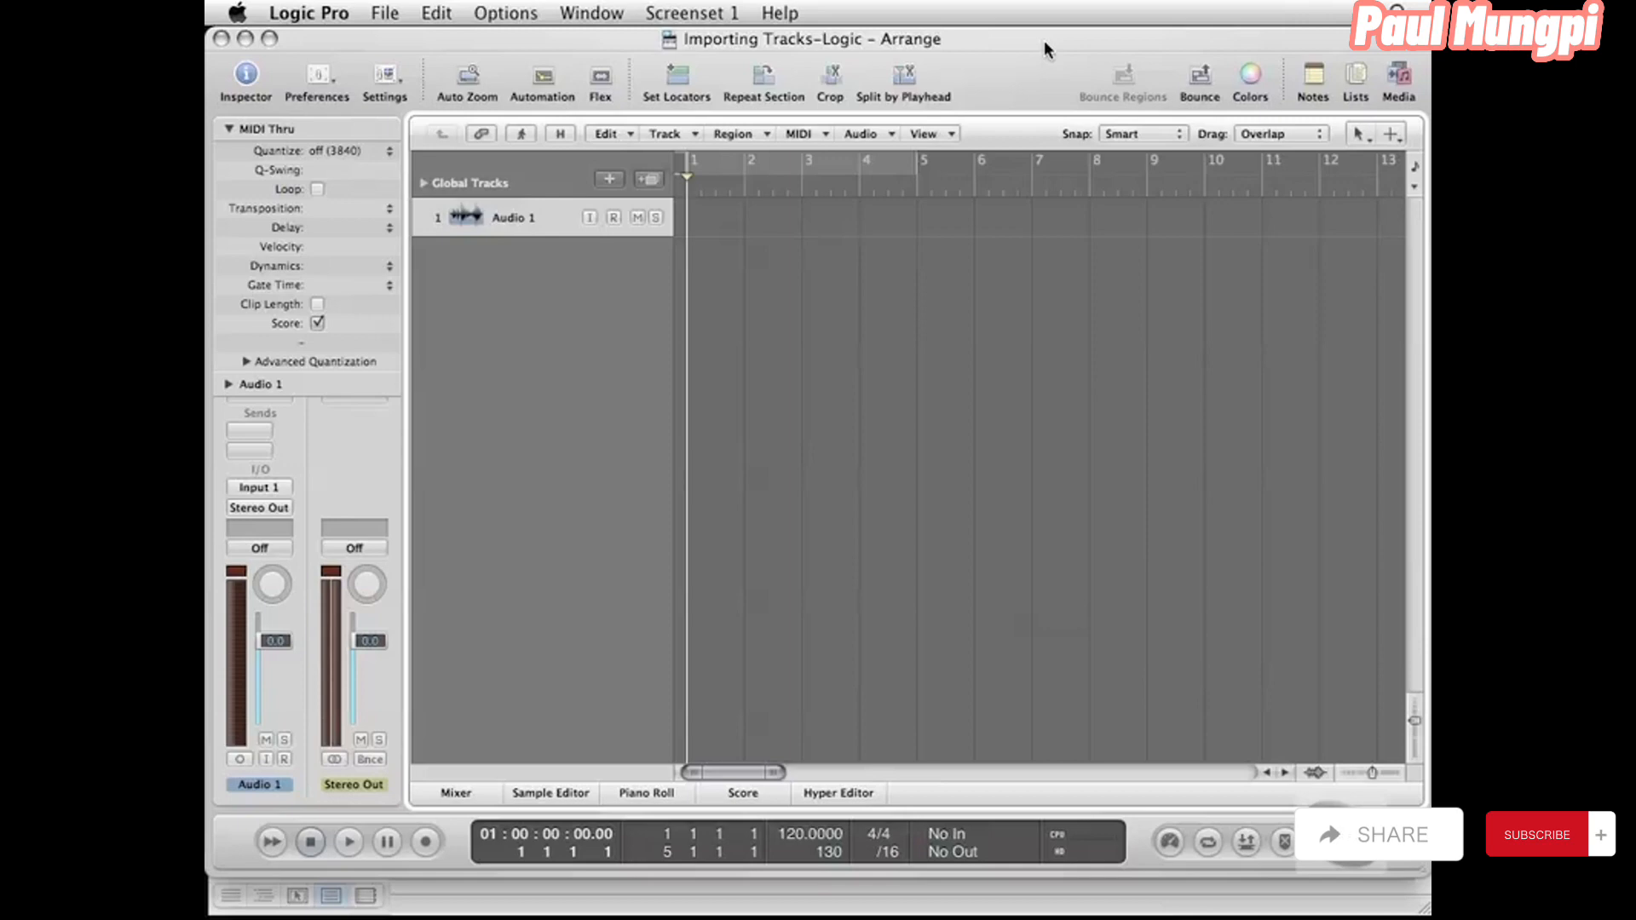
# Step: Switch to Finder and import all 20 WAV files from the Exported Tracks-Pro Tools folder into Logic's arrangement at bar 1, creating new tracks
pyautogui.press('super+Tab')
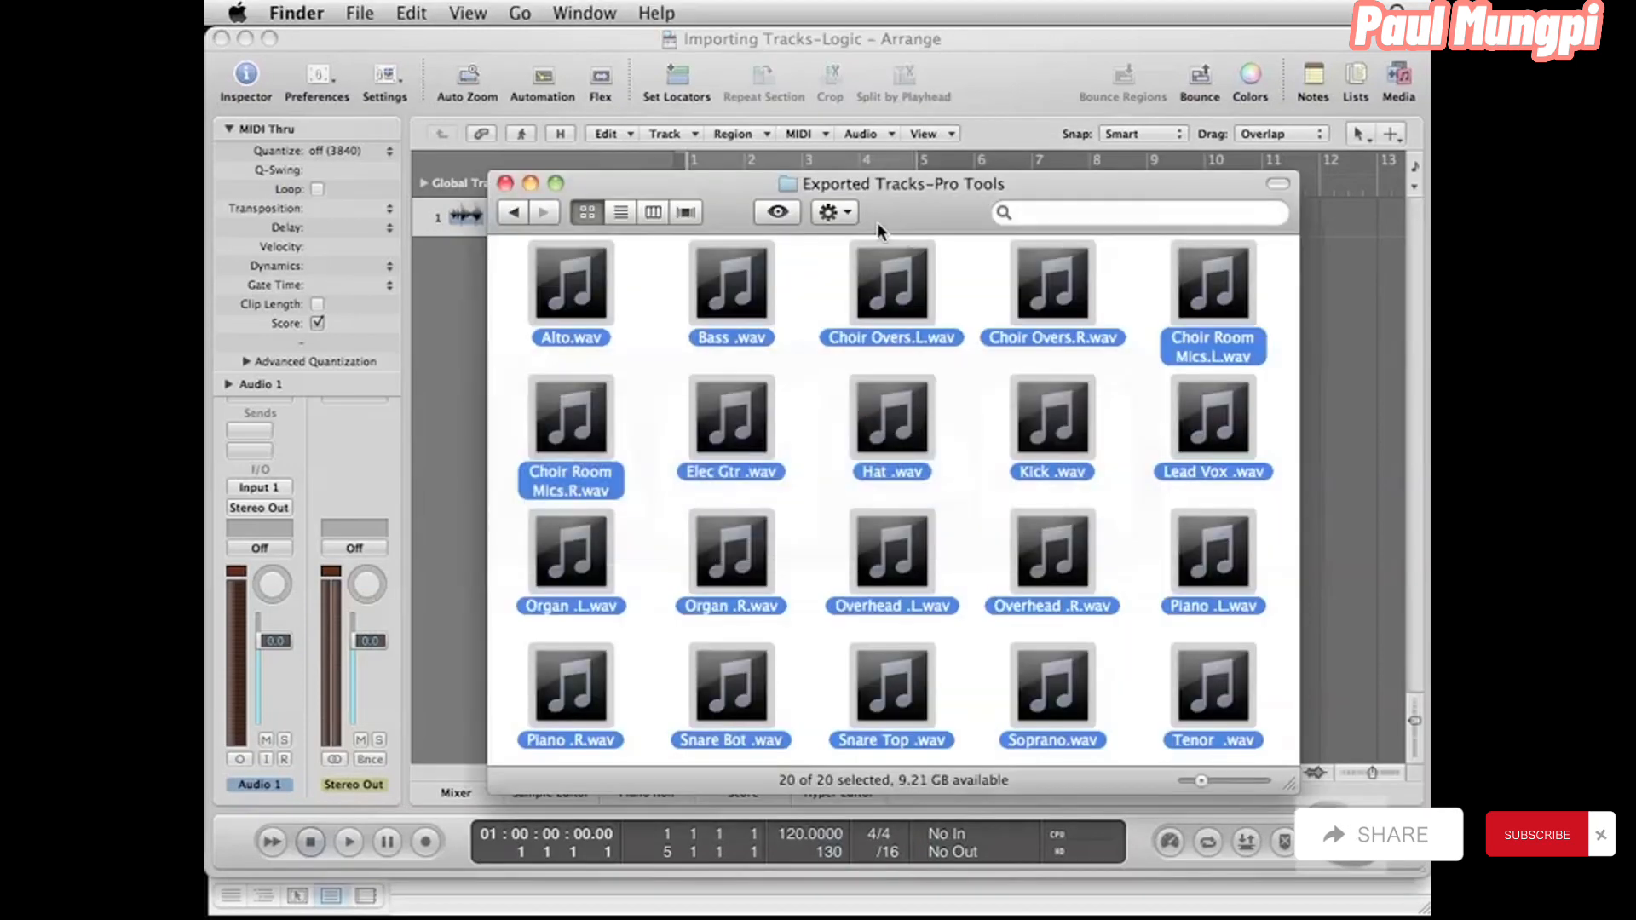
pyautogui.moveTo(877, 222); pyautogui.dragTo(916, 228)
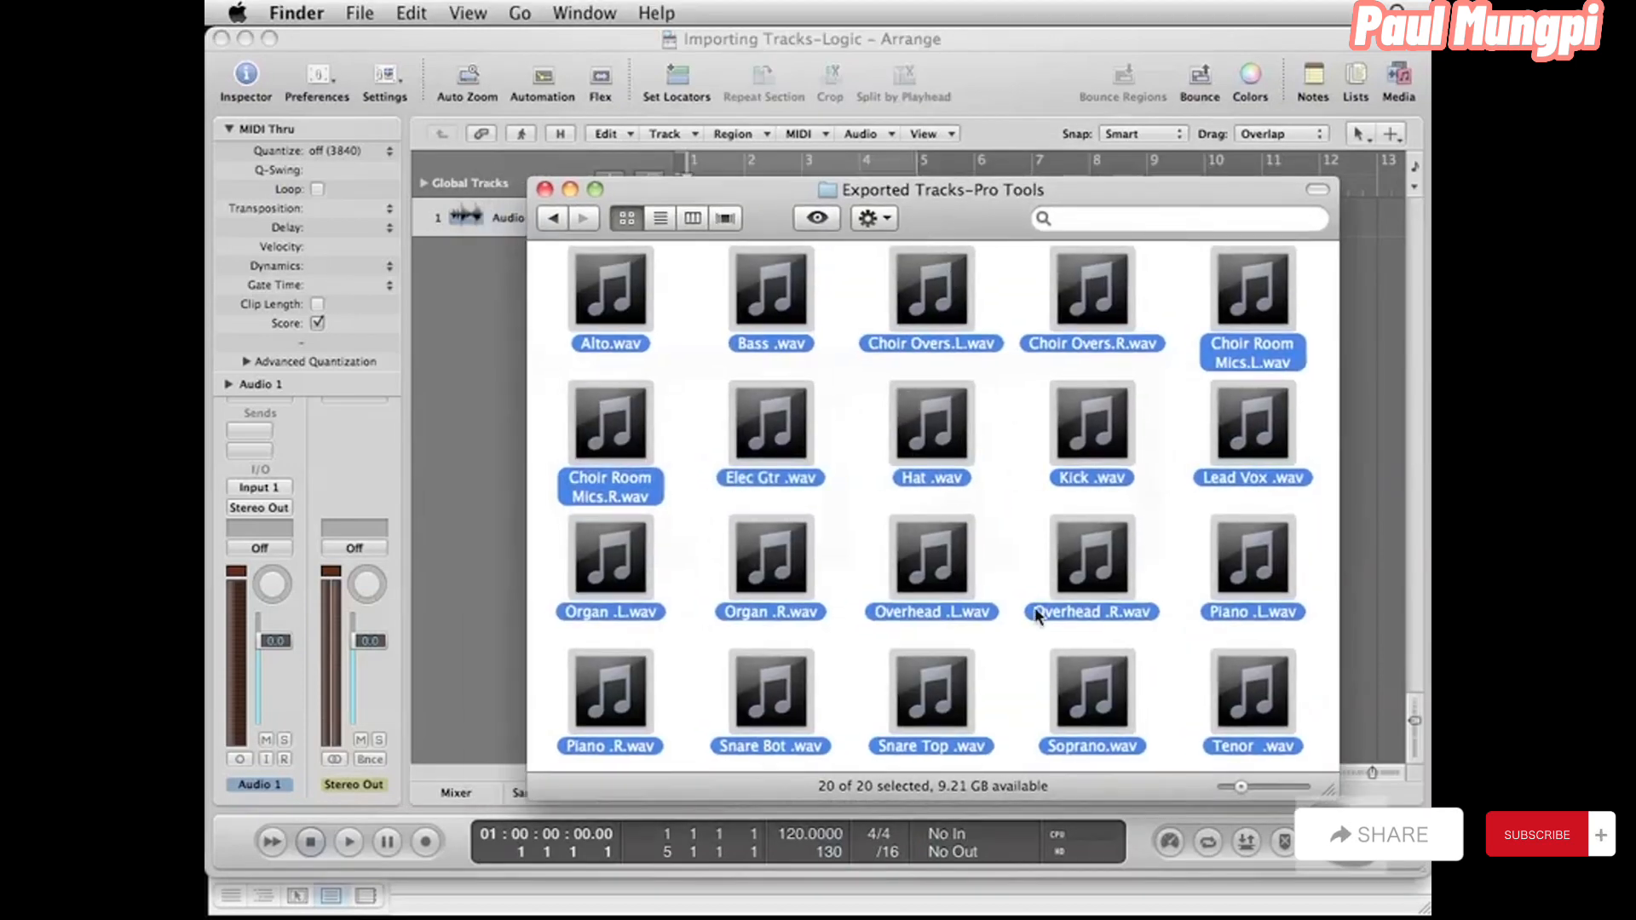
pyautogui.moveTo(768, 212); pyautogui.dragTo(1087, 280)
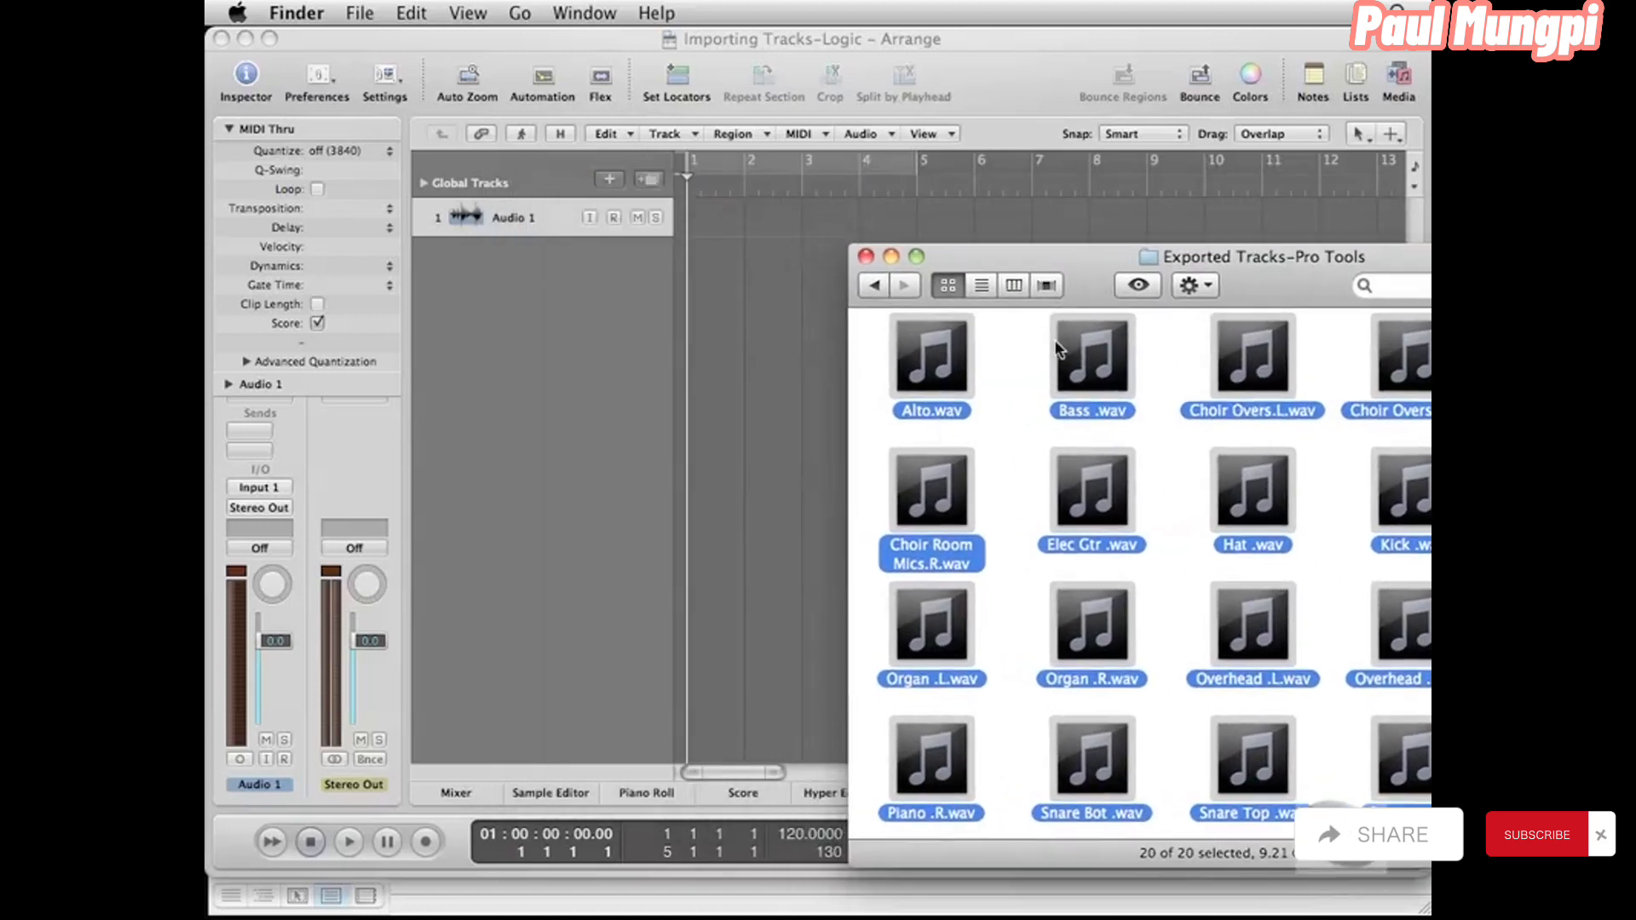
pyautogui.moveTo(945, 386)
pyautogui.moveTo(950, 380); pyautogui.dragTo(714, 292)
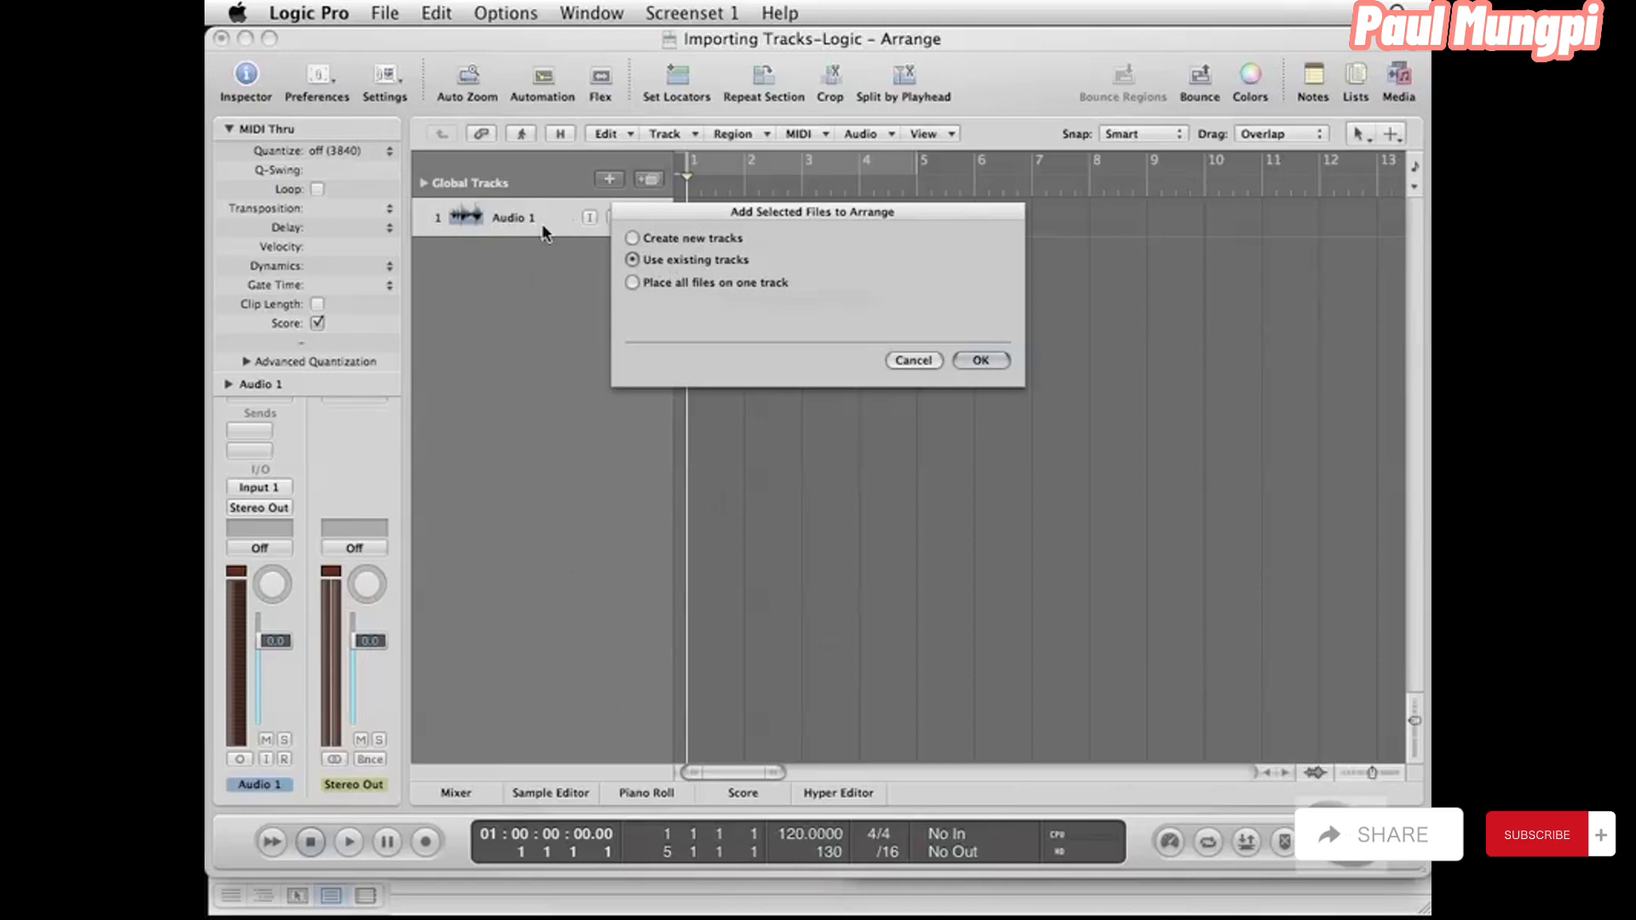
pyautogui.click(633, 238)
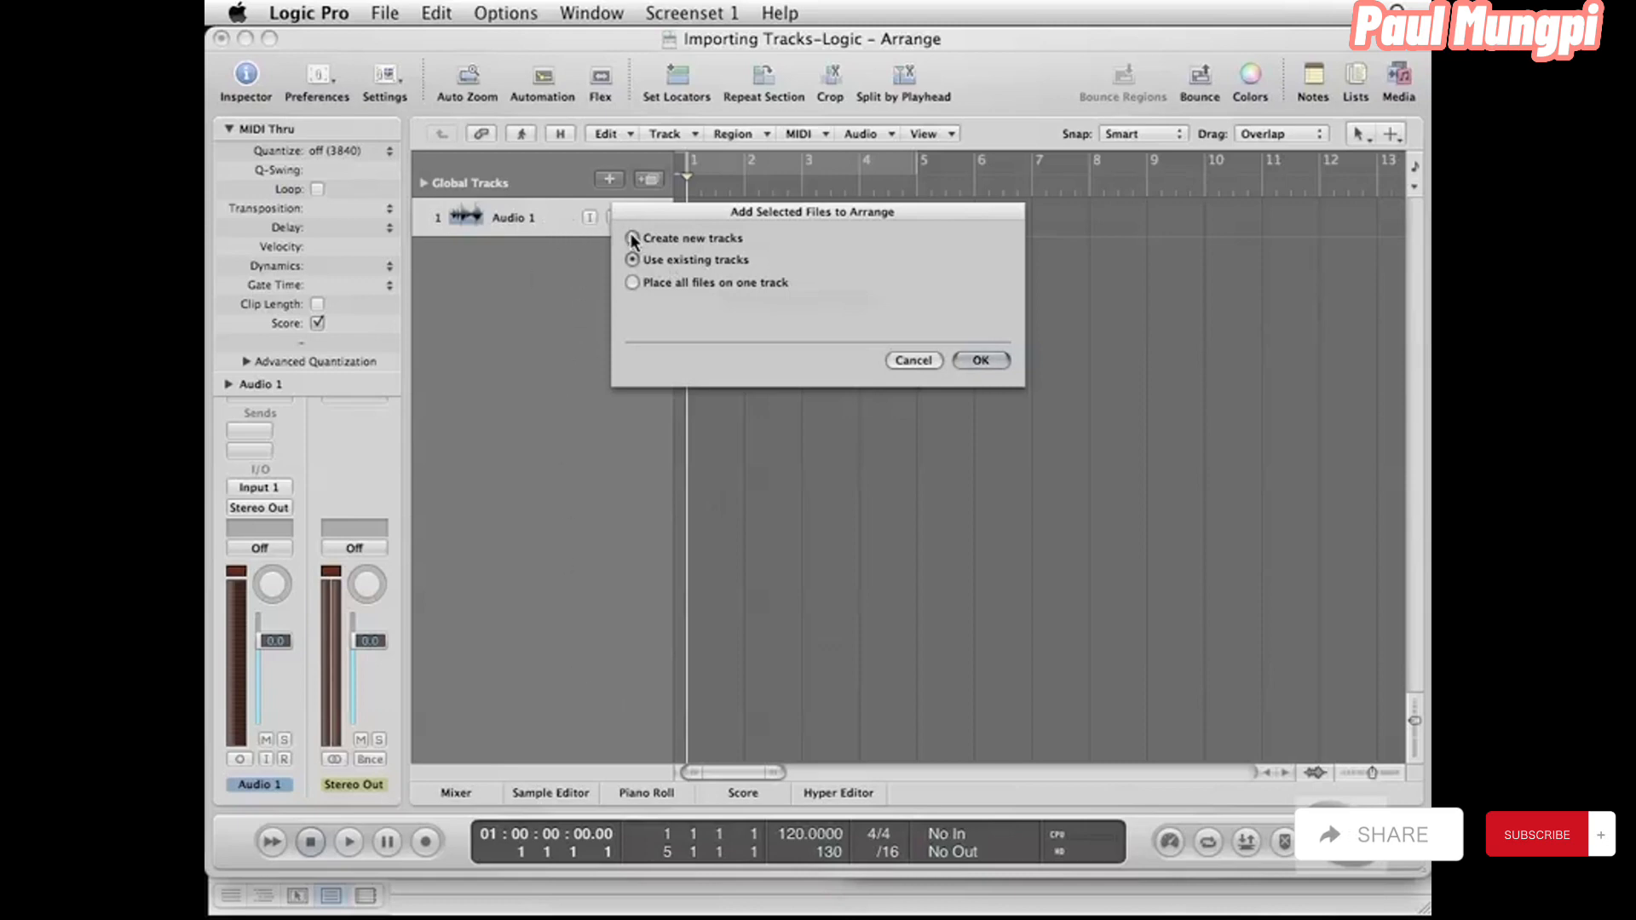
pyautogui.click(984, 358)
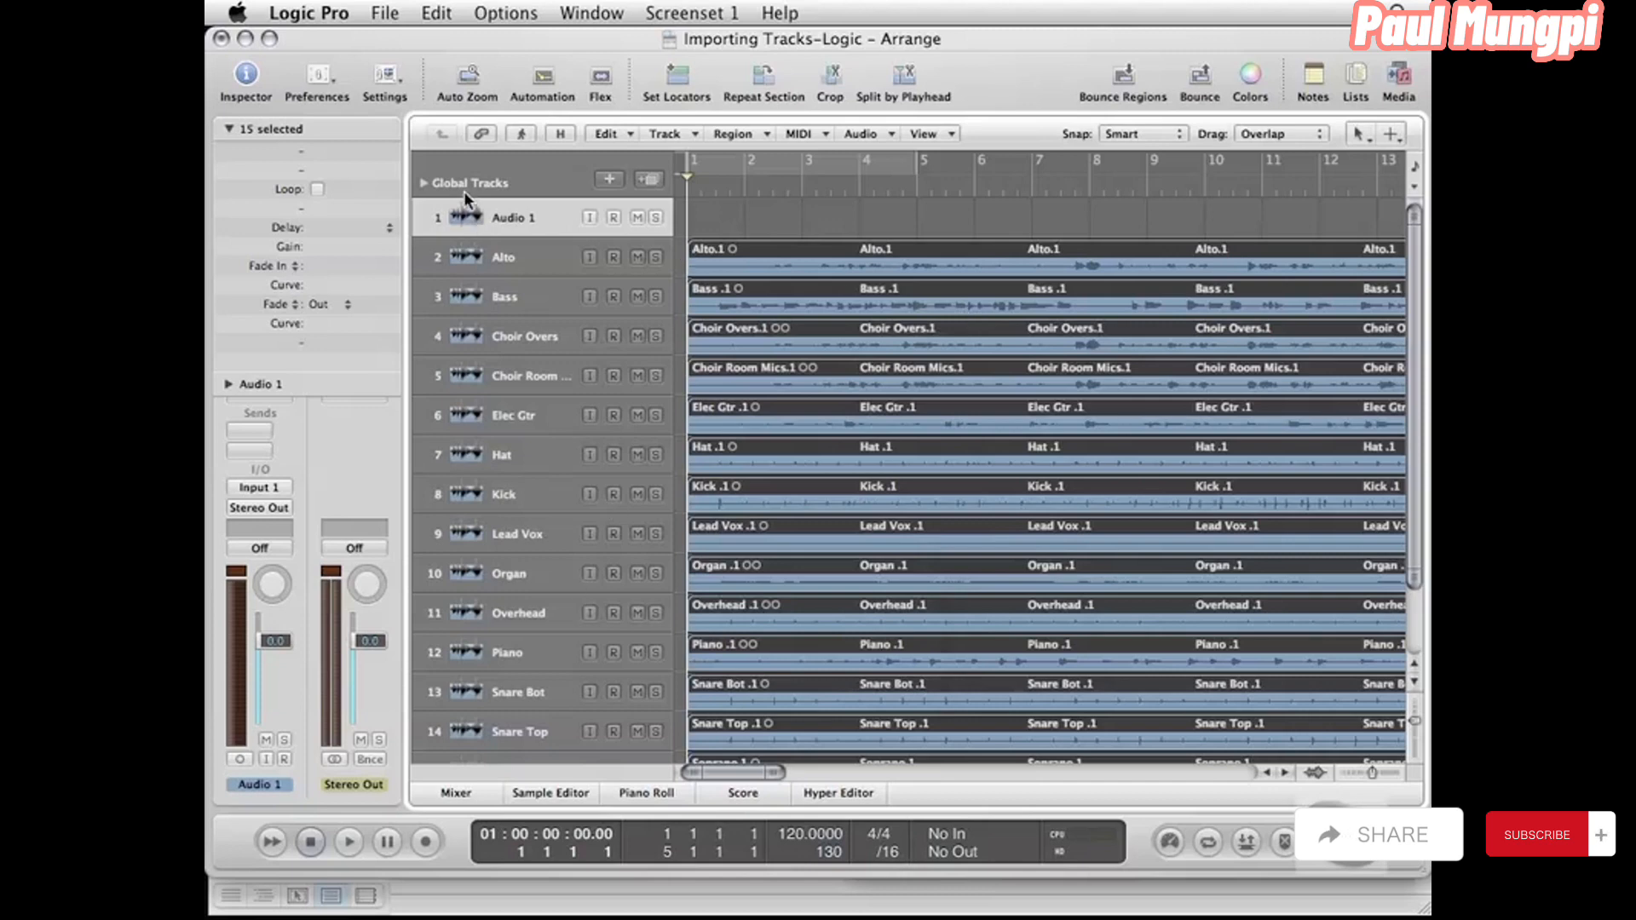
# Step: Delete the empty Audio 1 track above the imported tracks
pyautogui.click(538, 253)
pyautogui.click(534, 220)
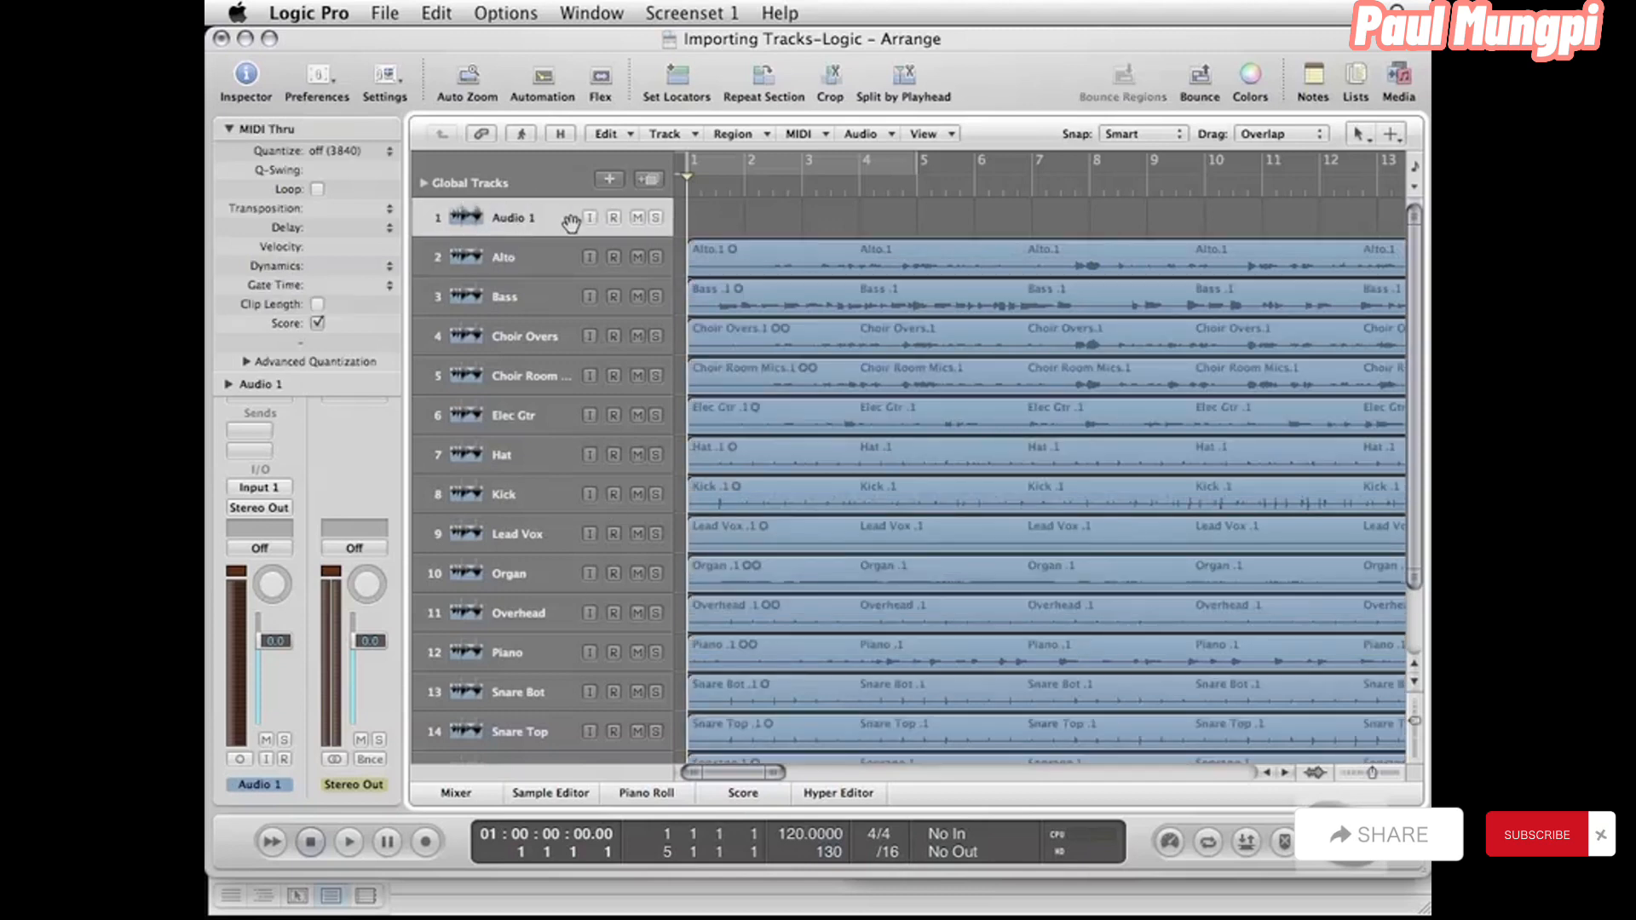
pyautogui.press('super+BackSpace')
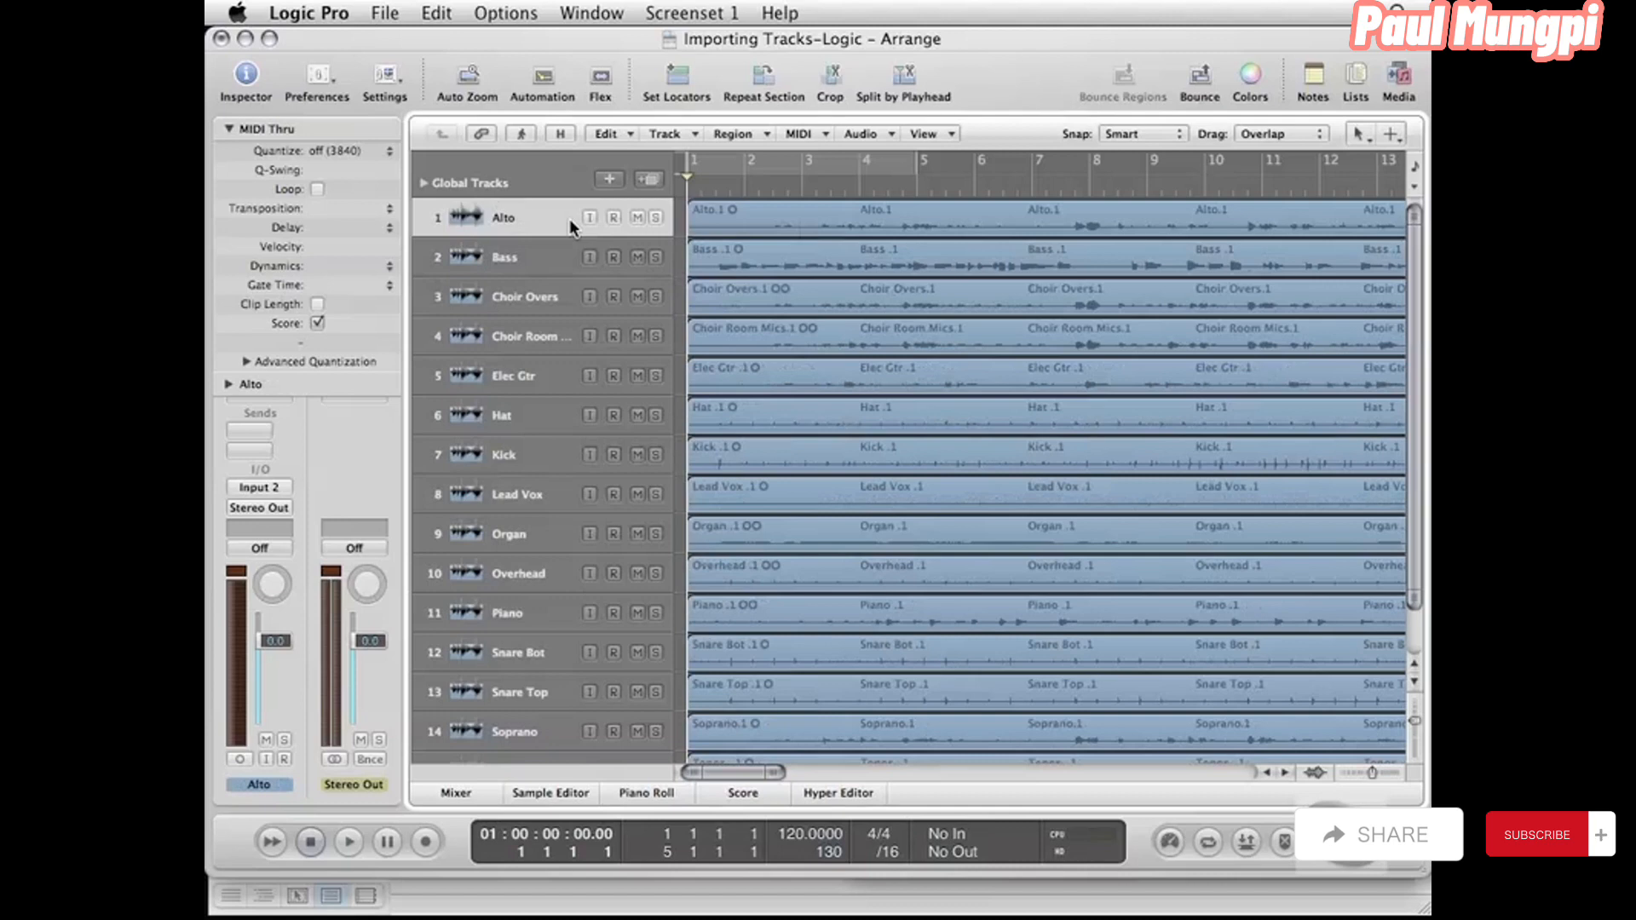
# Step: Show the mixer, select all imported channel strips from Alto to Tenor, and lower their faders together to about -4.3 dB
pyautogui.click(465, 792)
pyautogui.scroll(-2, 512, 658)
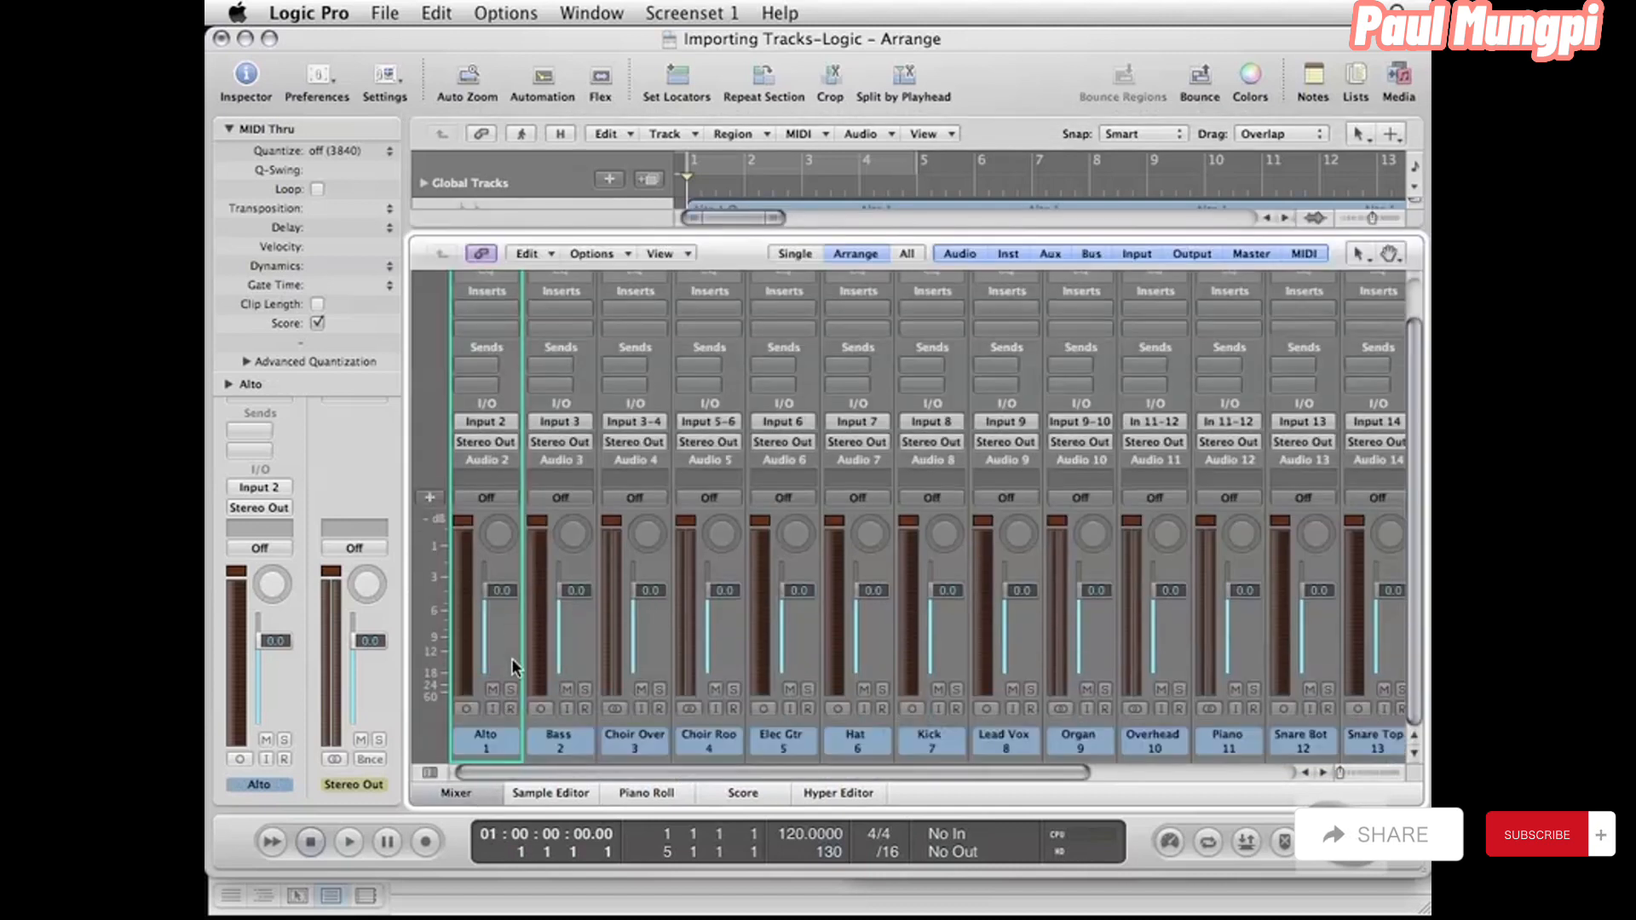
pyautogui.moveTo(504, 740); pyautogui.dragTo(1215, 735)
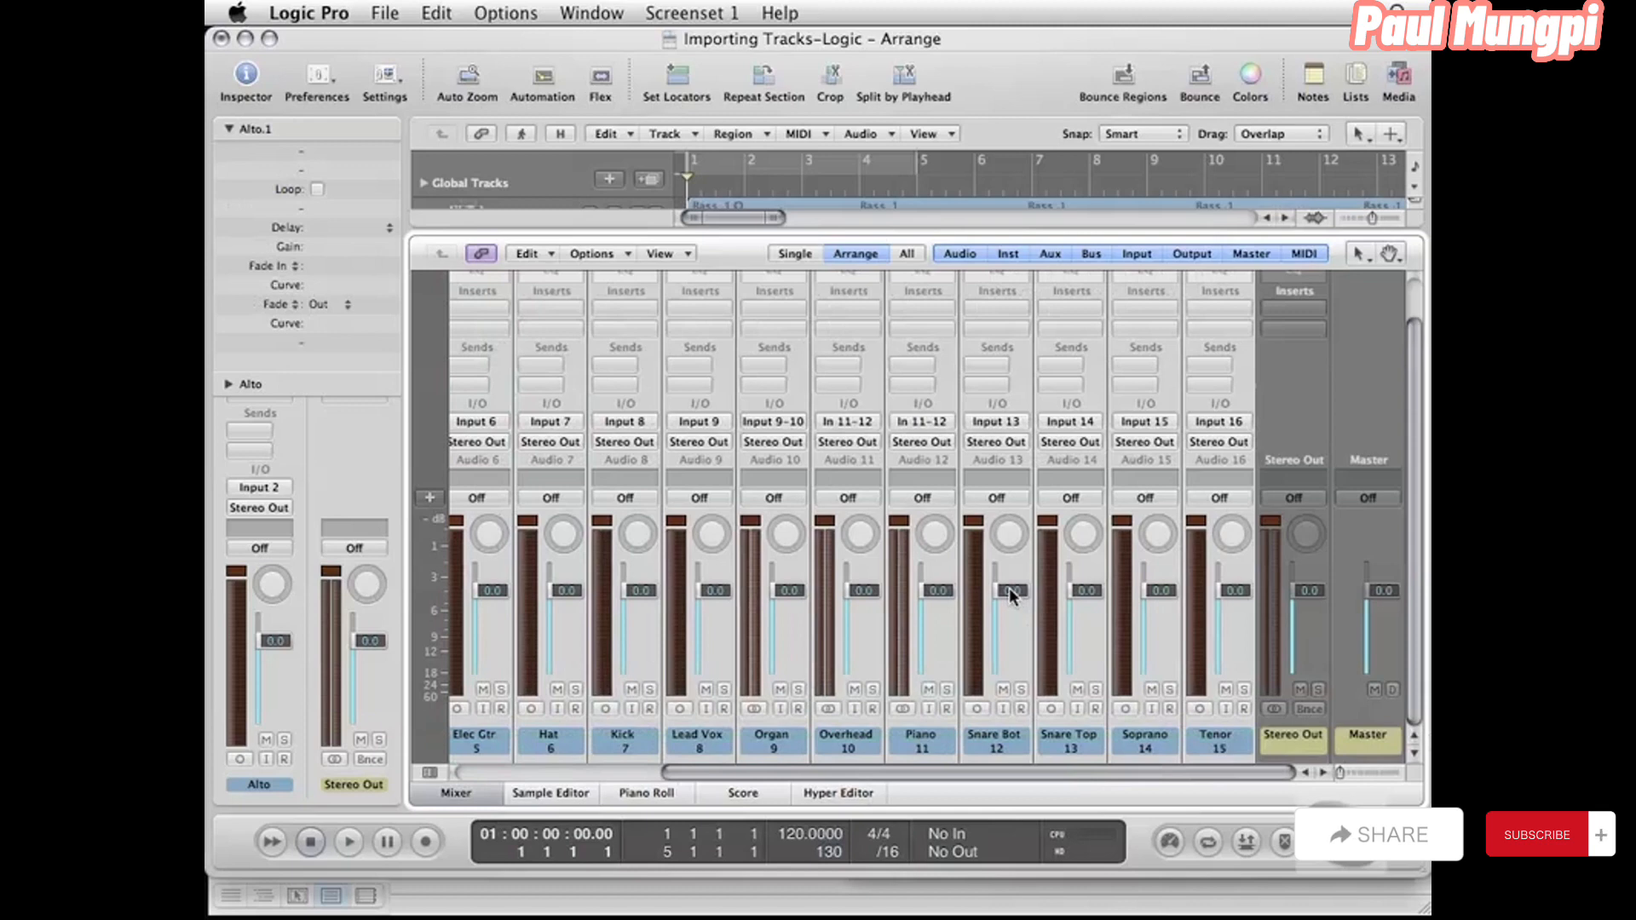
pyautogui.moveTo(1010, 588); pyautogui.dragTo(1009, 610)
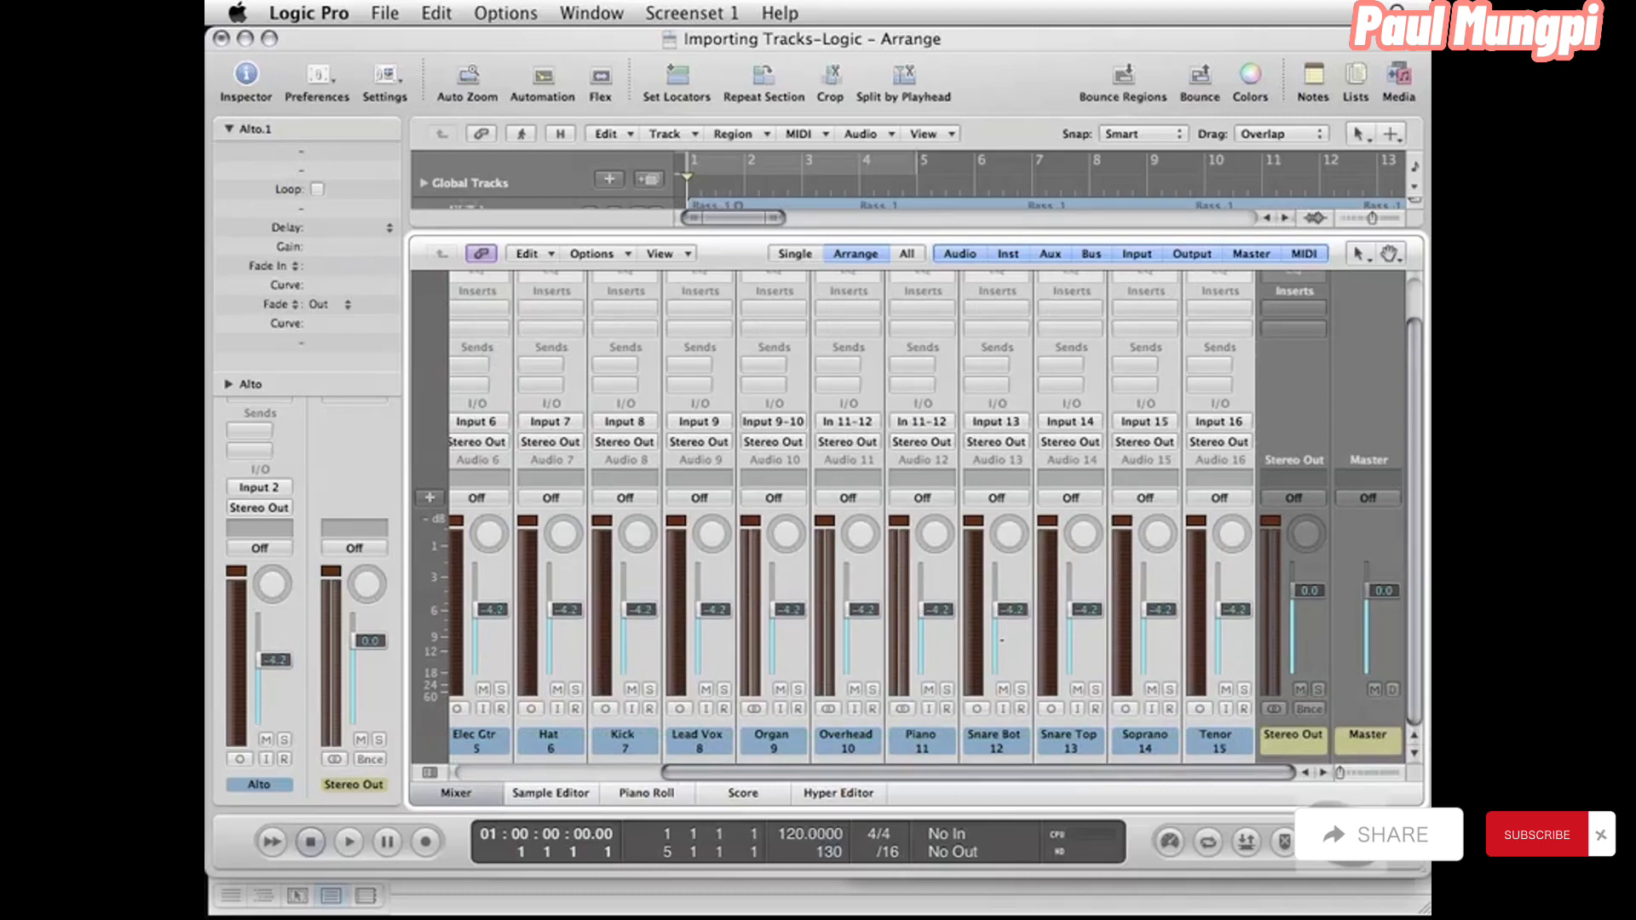
# Step: Play the song from the start, examine the levels of all mixer channels, stop playback and close the mixer
pyautogui.press('space')
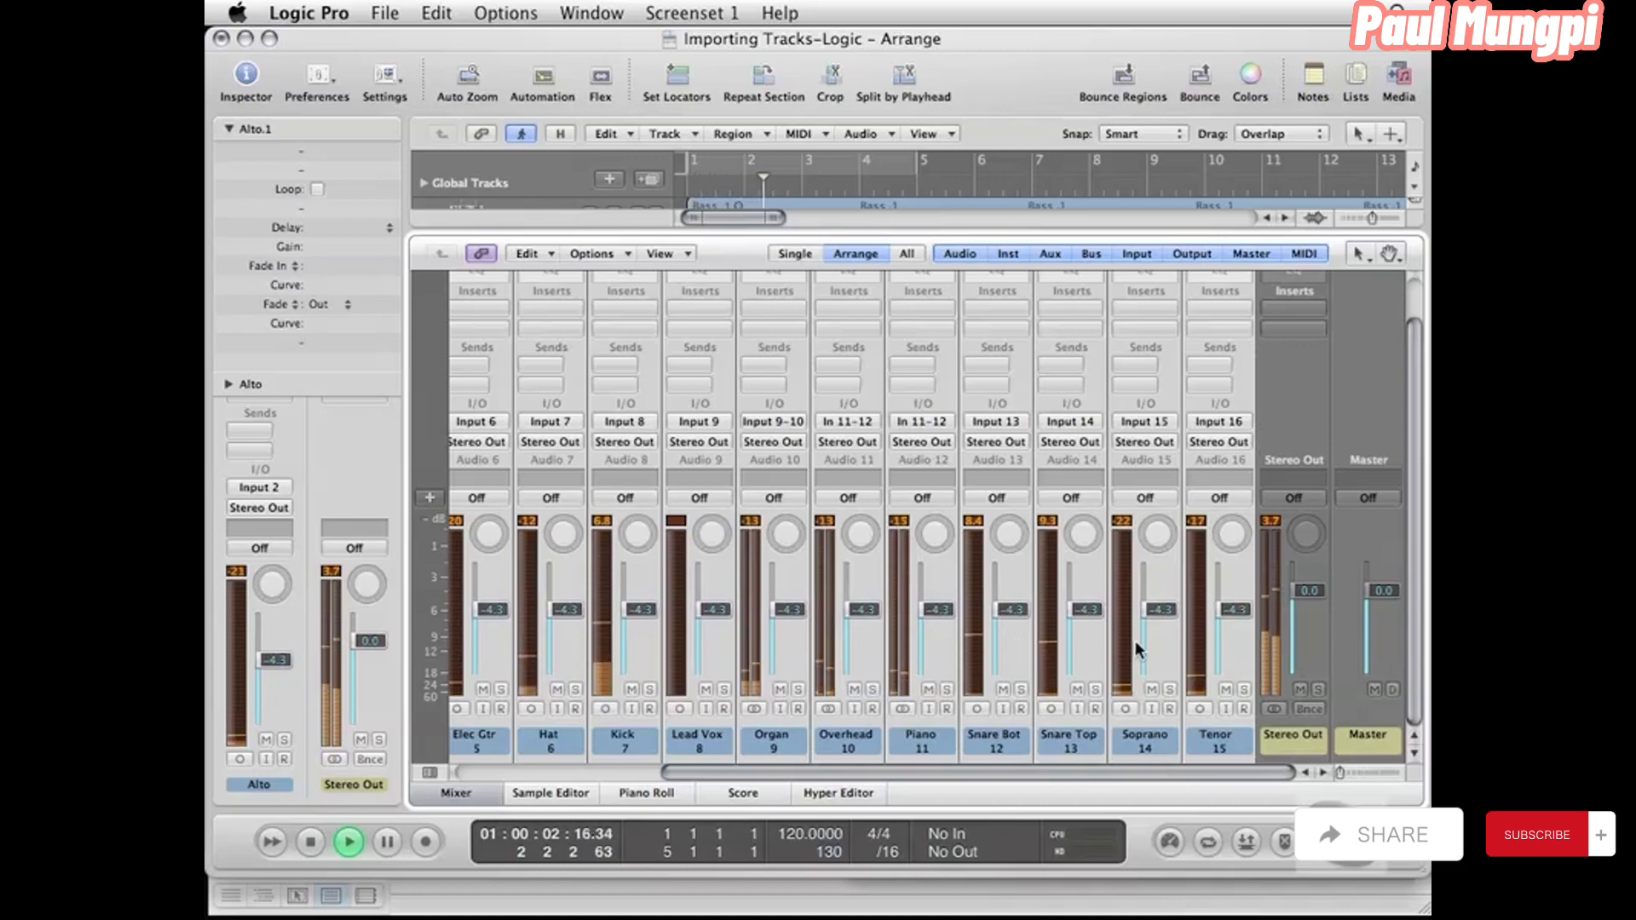
pyautogui.hscroll(-1, 971, 612)
pyautogui.hscroll(3, 972, 612)
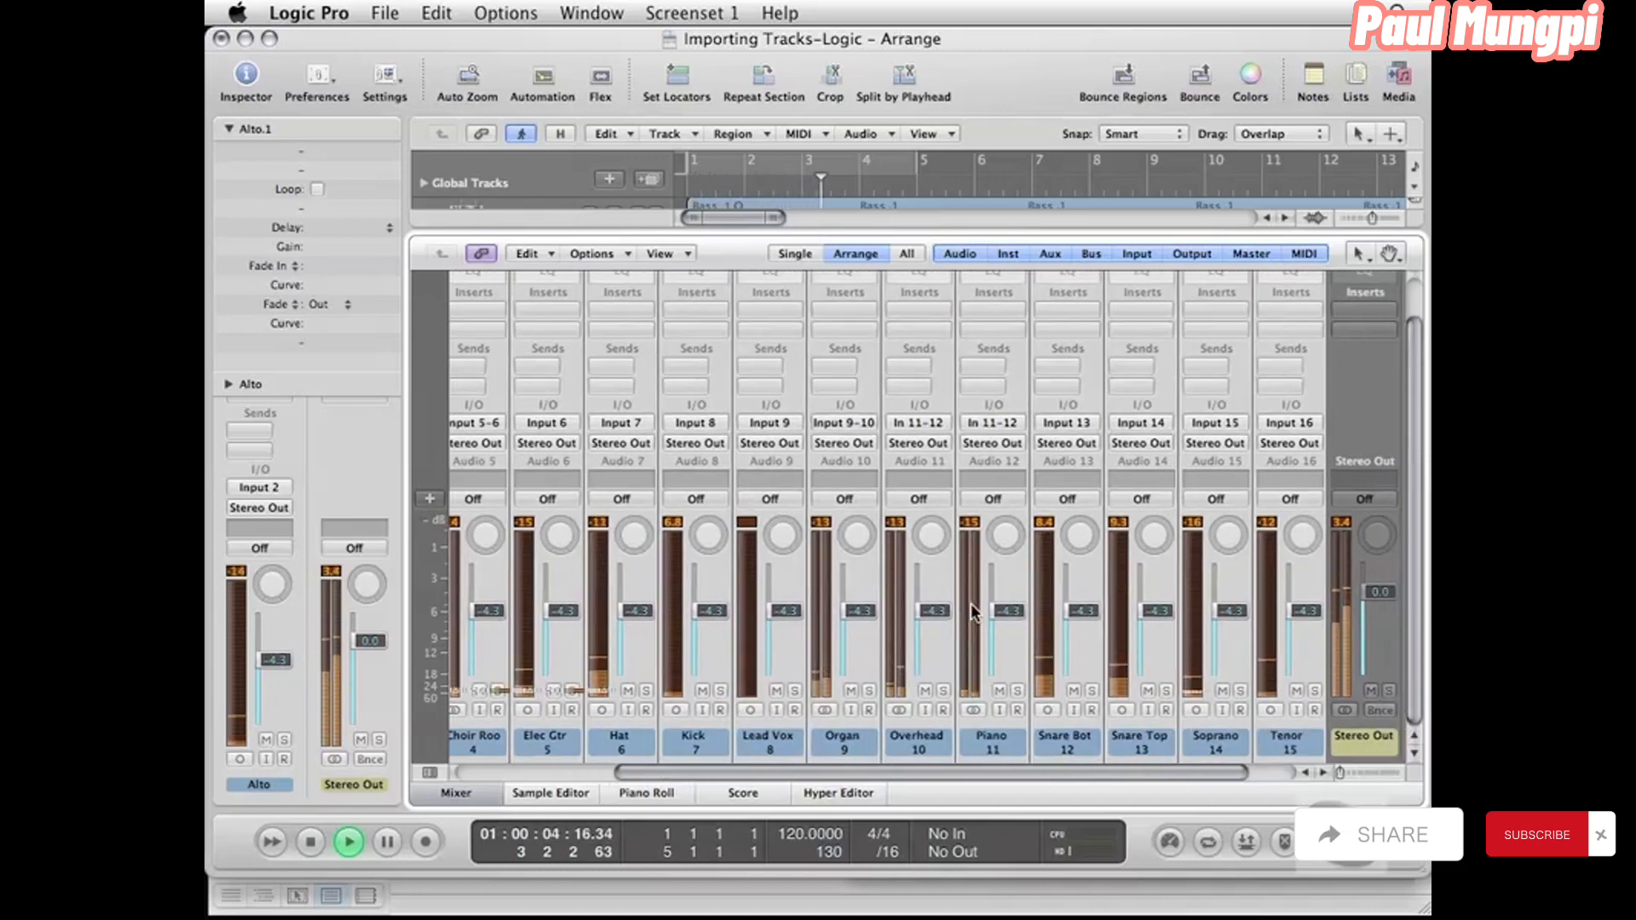
pyautogui.hscroll(-4, 970, 604)
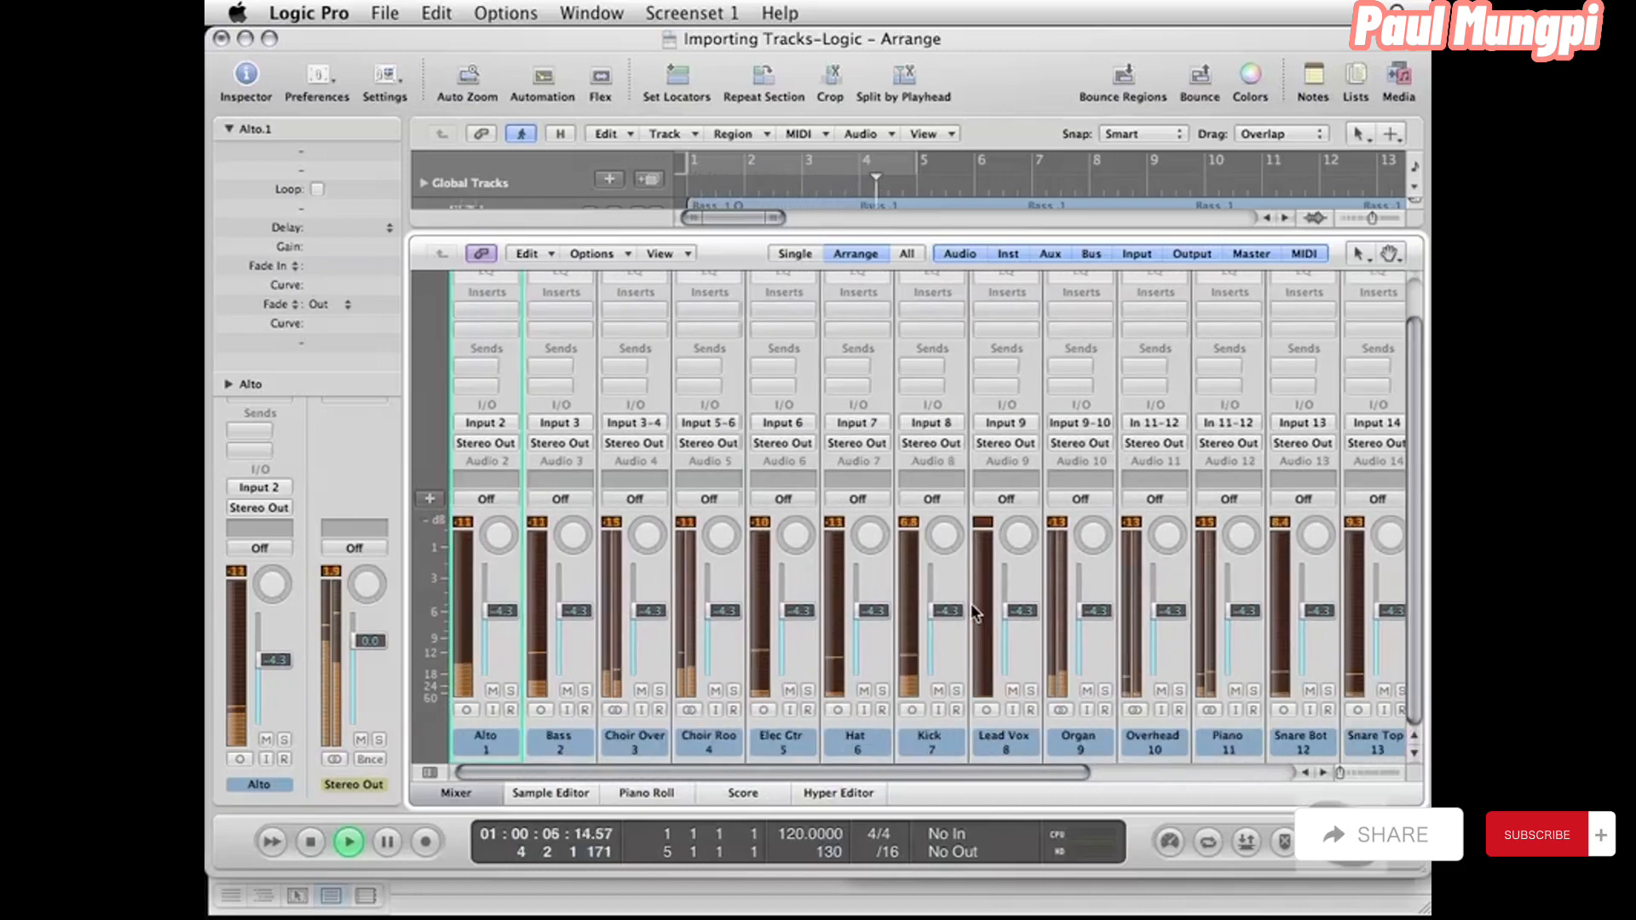
pyautogui.hscroll(5, 970, 603)
pyautogui.press('space')
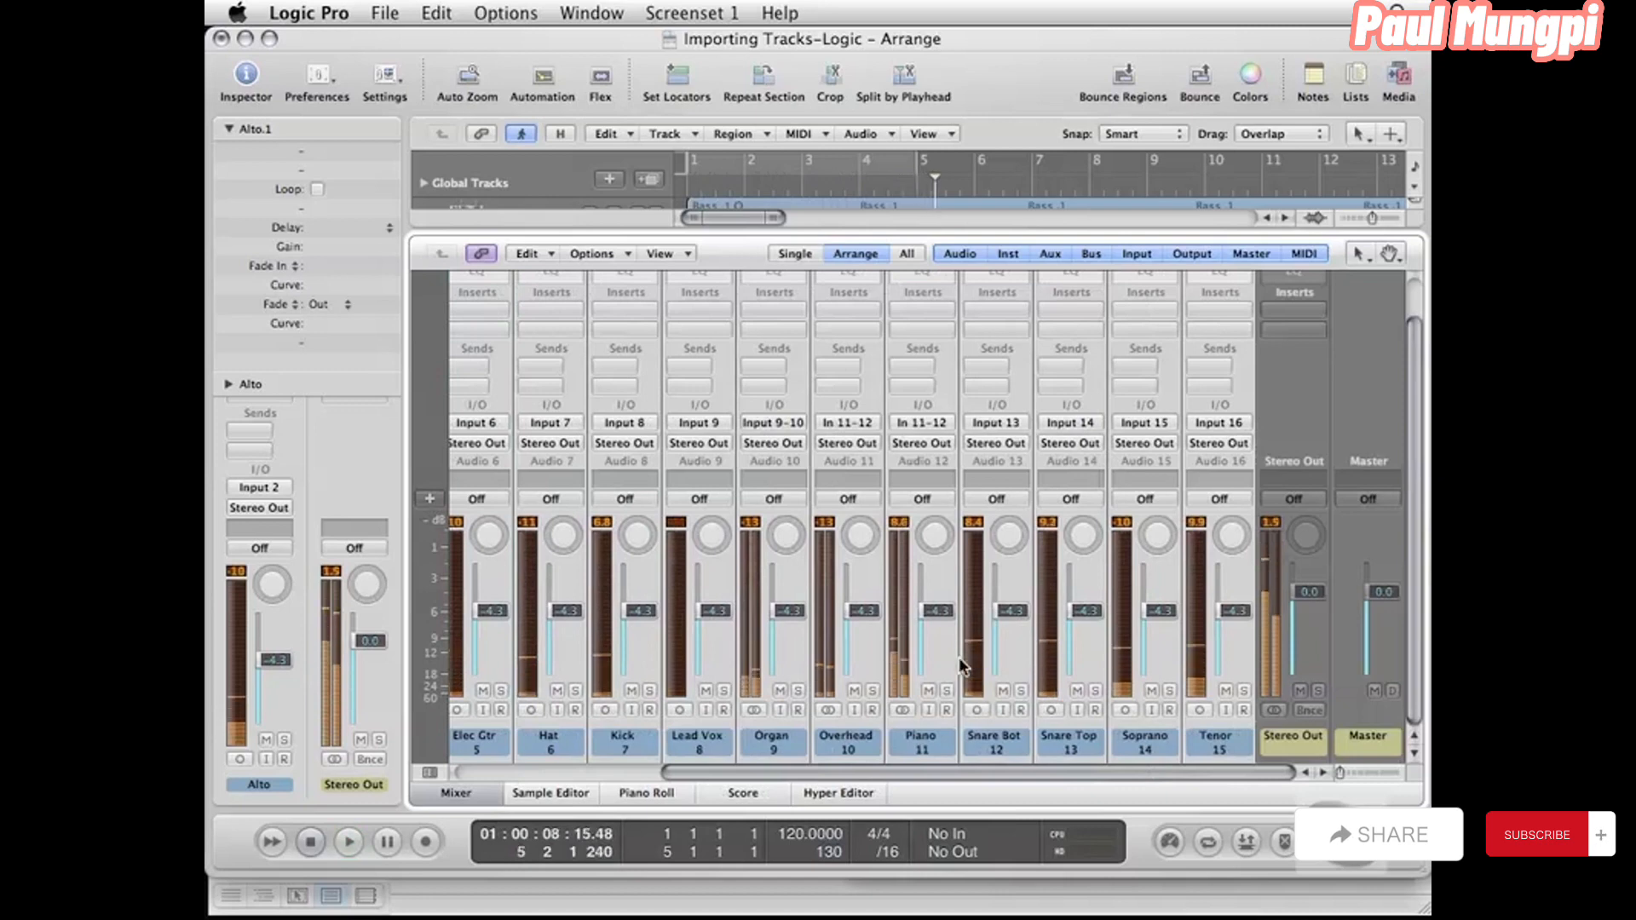
pyautogui.hscroll(-3, 927, 632)
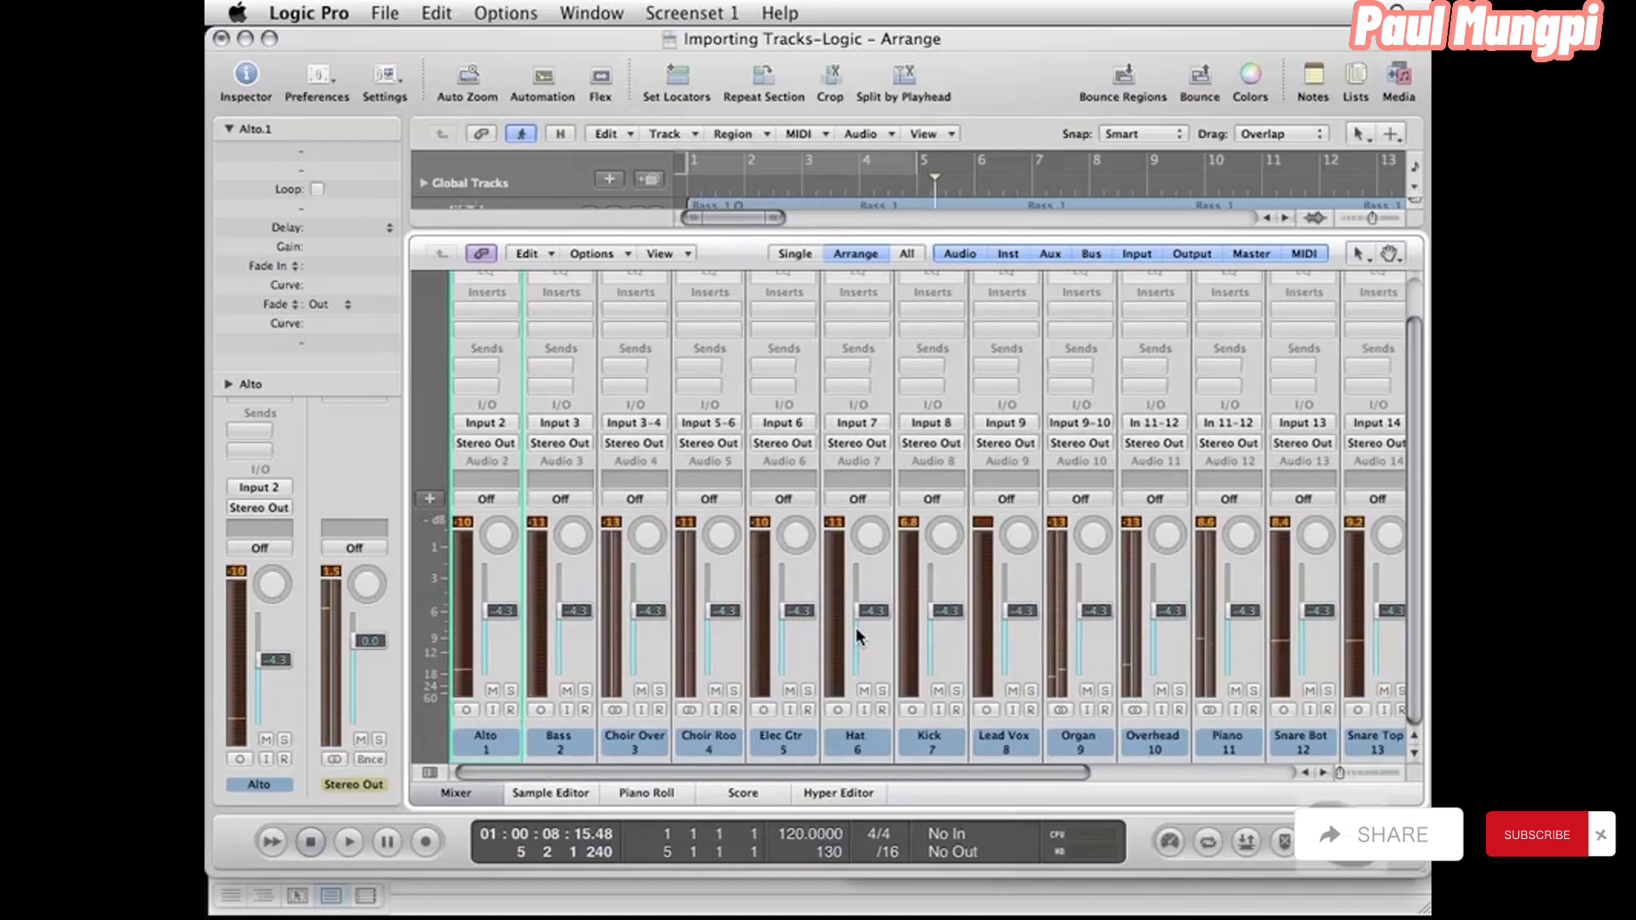
pyautogui.hscroll(3, 780, 596)
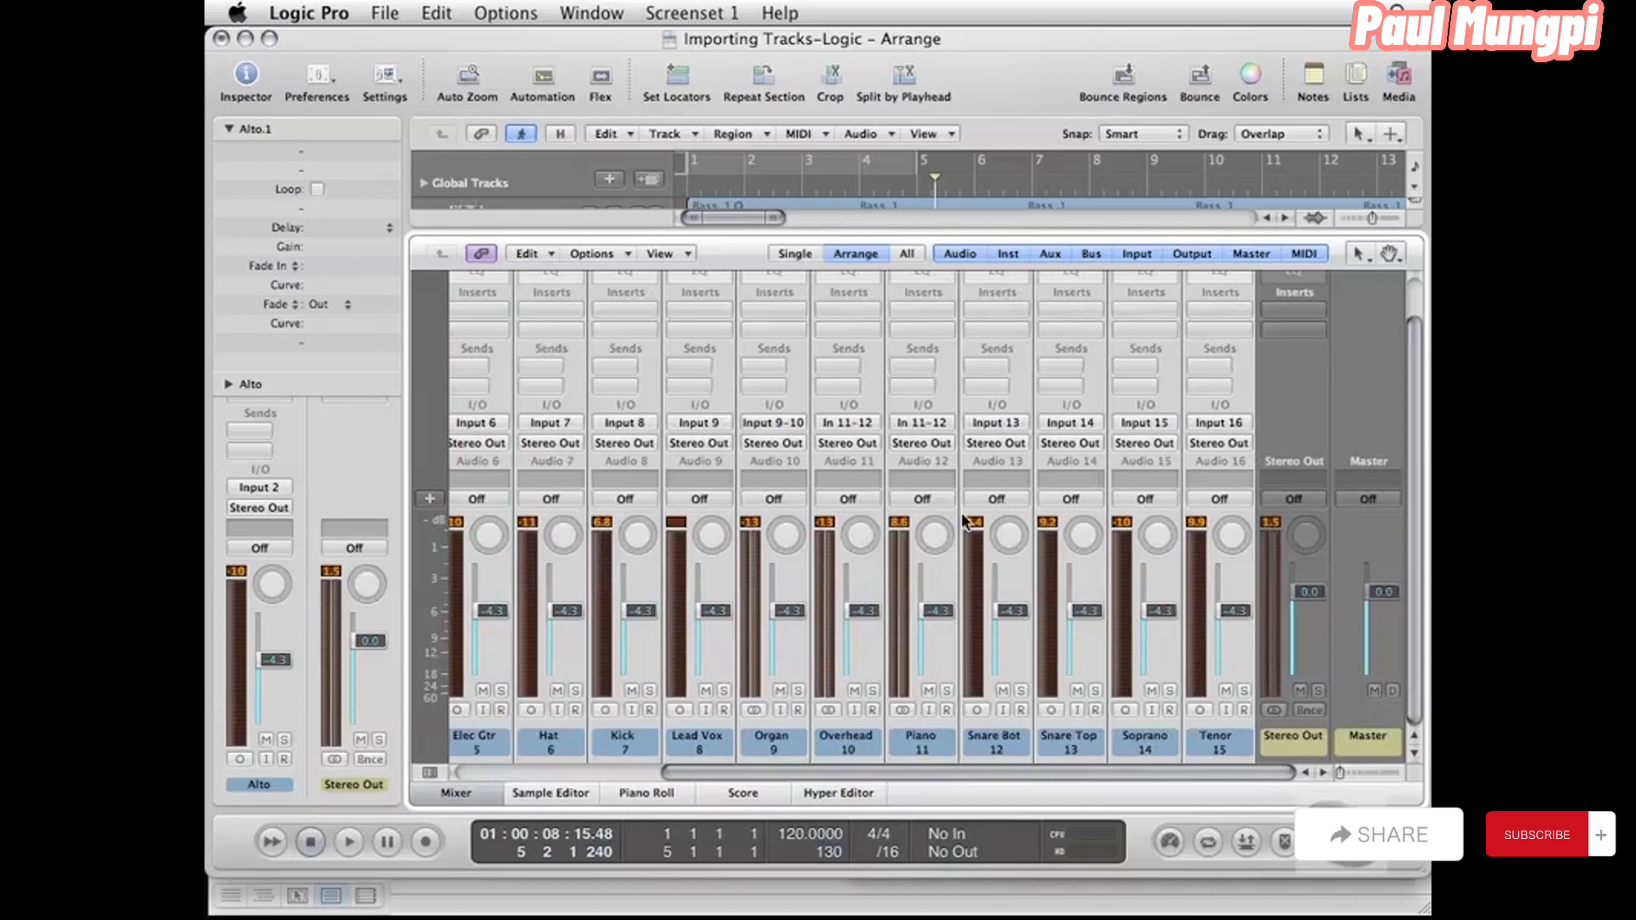
pyautogui.press('x')
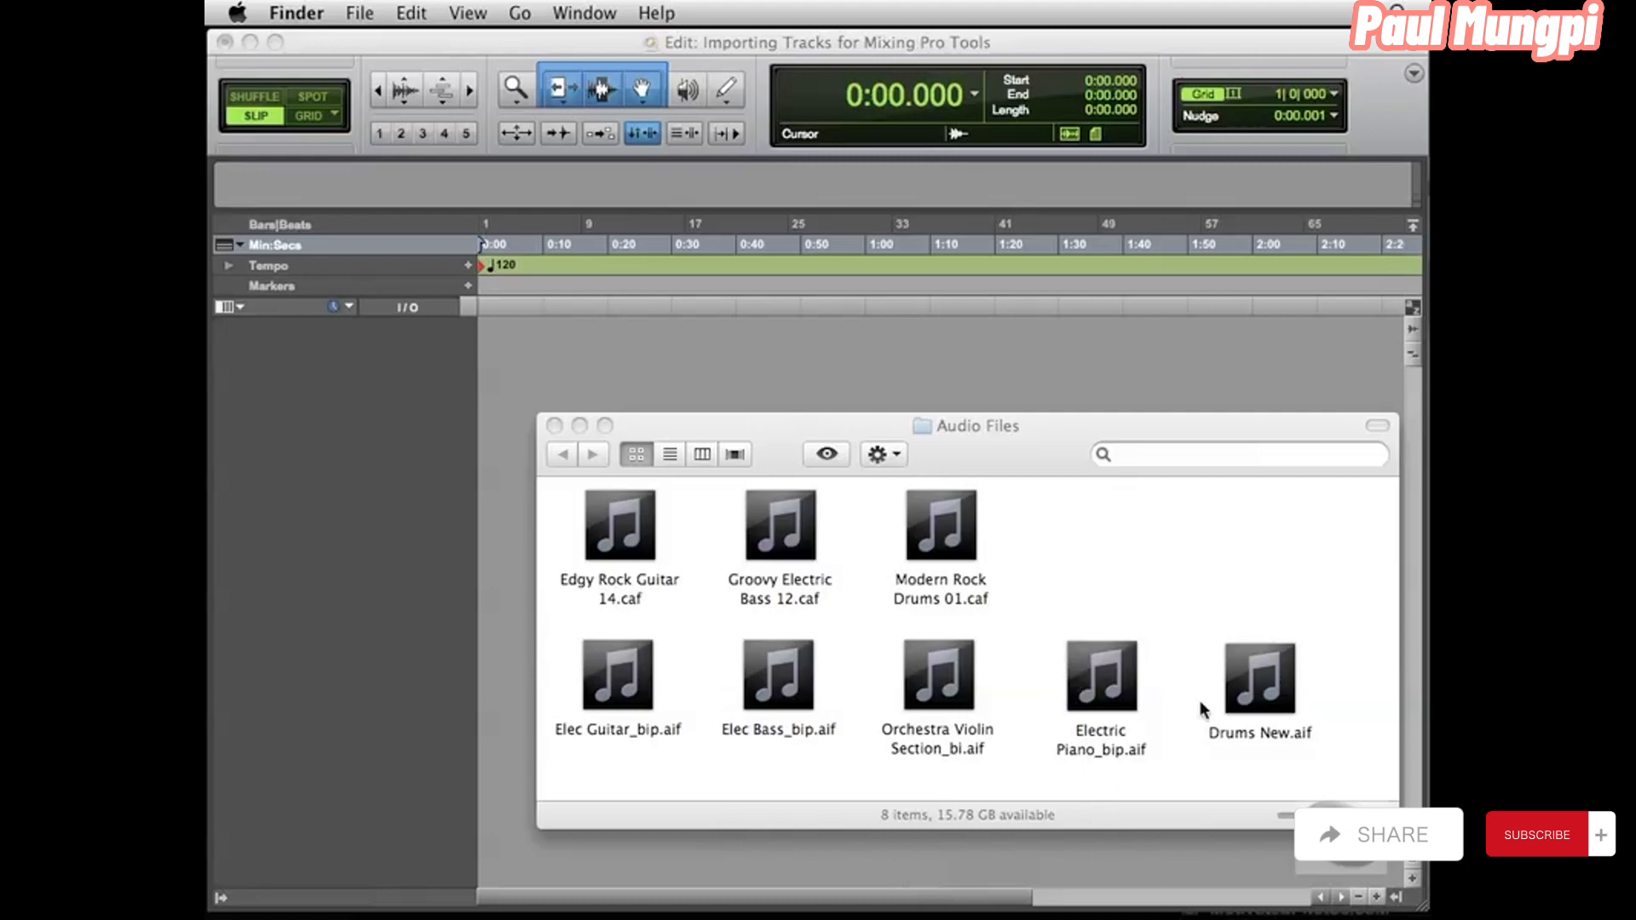
# Step: Import the five AIF files from the Audio Files folder into the Pro Tools session as new tracks starting at 0:00
pyautogui.click(1240, 672)
pyautogui.moveTo(1240, 671); pyautogui.dragTo(597, 745)
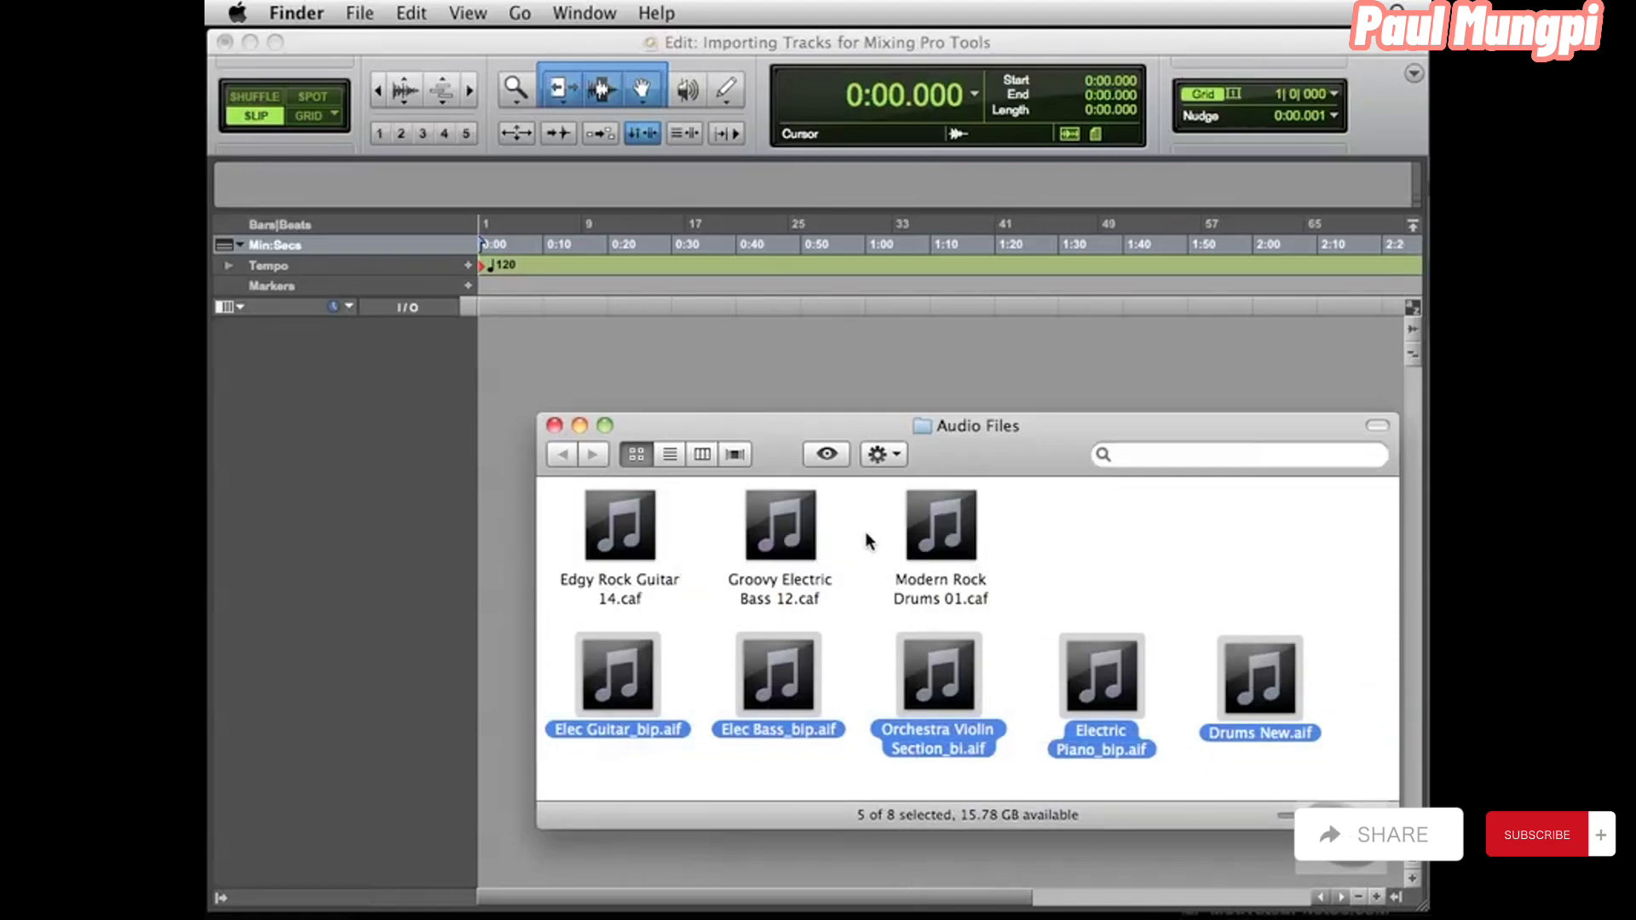
pyautogui.moveTo(639, 700)
pyautogui.moveTo(638, 701); pyautogui.dragTo(476, 377)
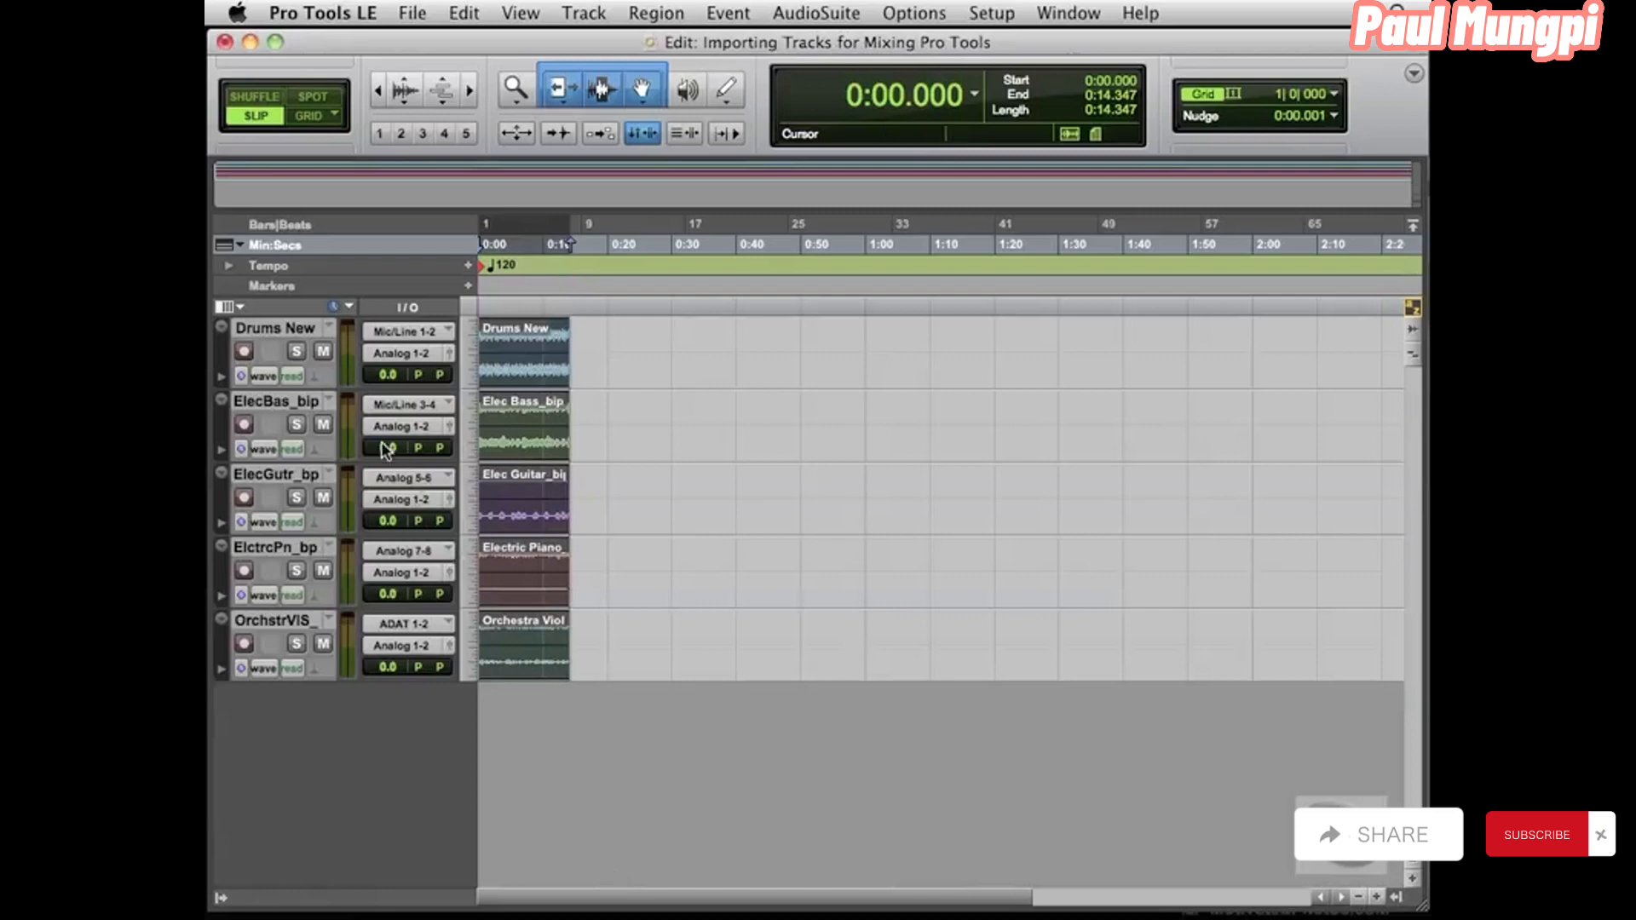
# Step: Lower the volume of all five tracks together to -3.1 dB, playing back the mix to check it
pyautogui.moveTo(385, 450); pyautogui.dragTo(381, 448)
pyautogui.press('space')
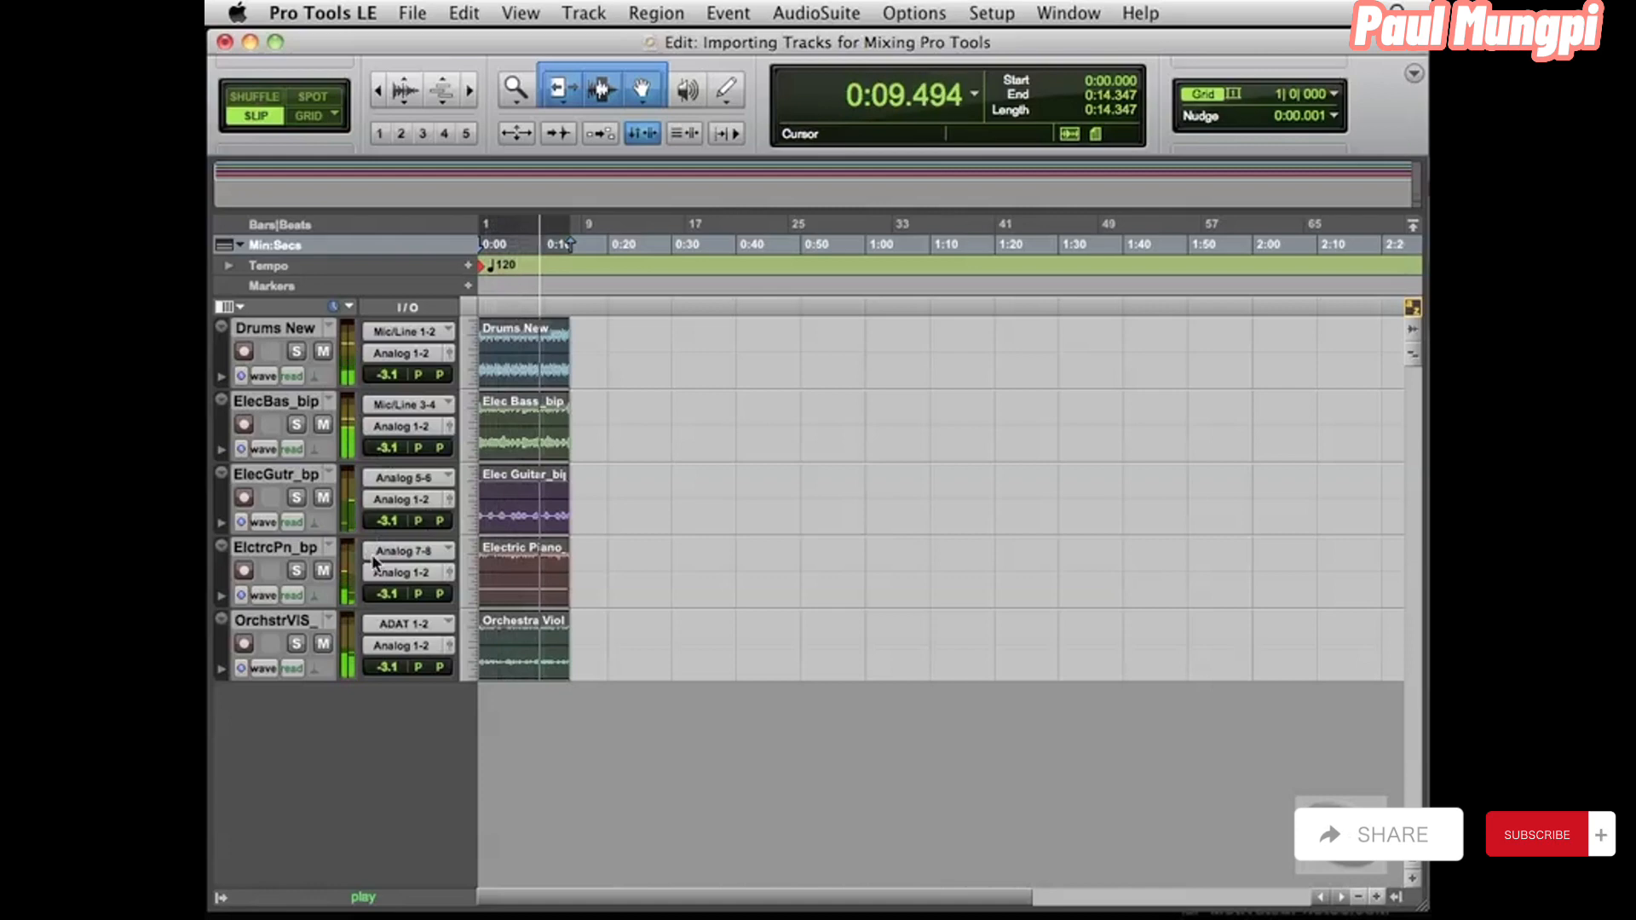
pyautogui.press('space')
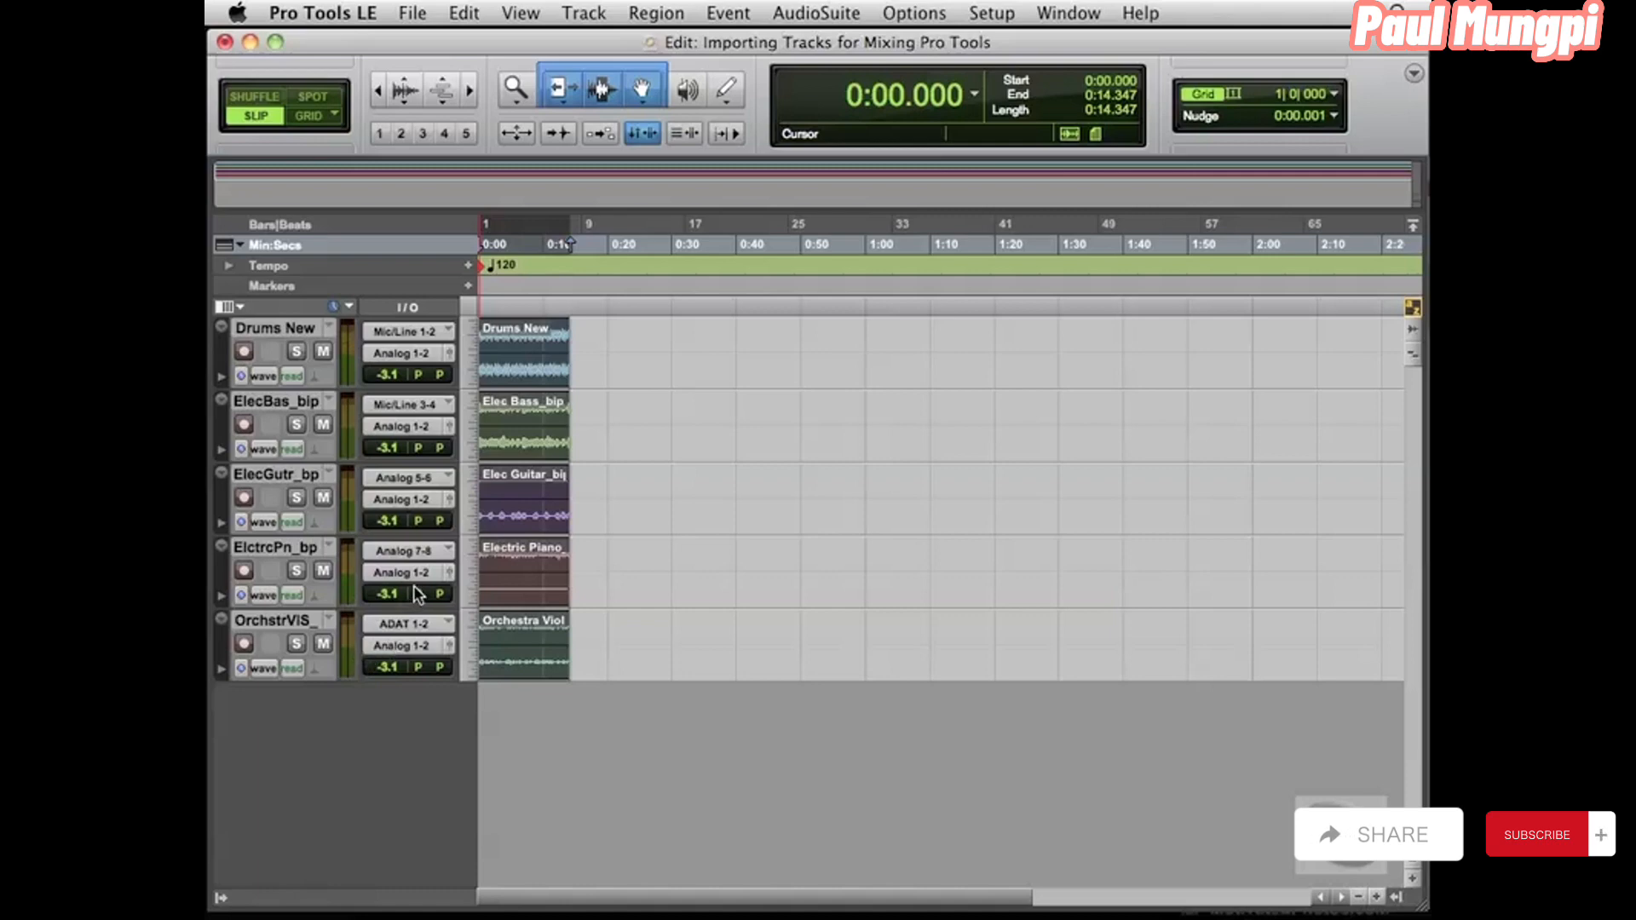
# Step: Enlarge the clips horizontally on the timeline and check the track and group lists before hiding them again
pyautogui.press('super+bracketright')
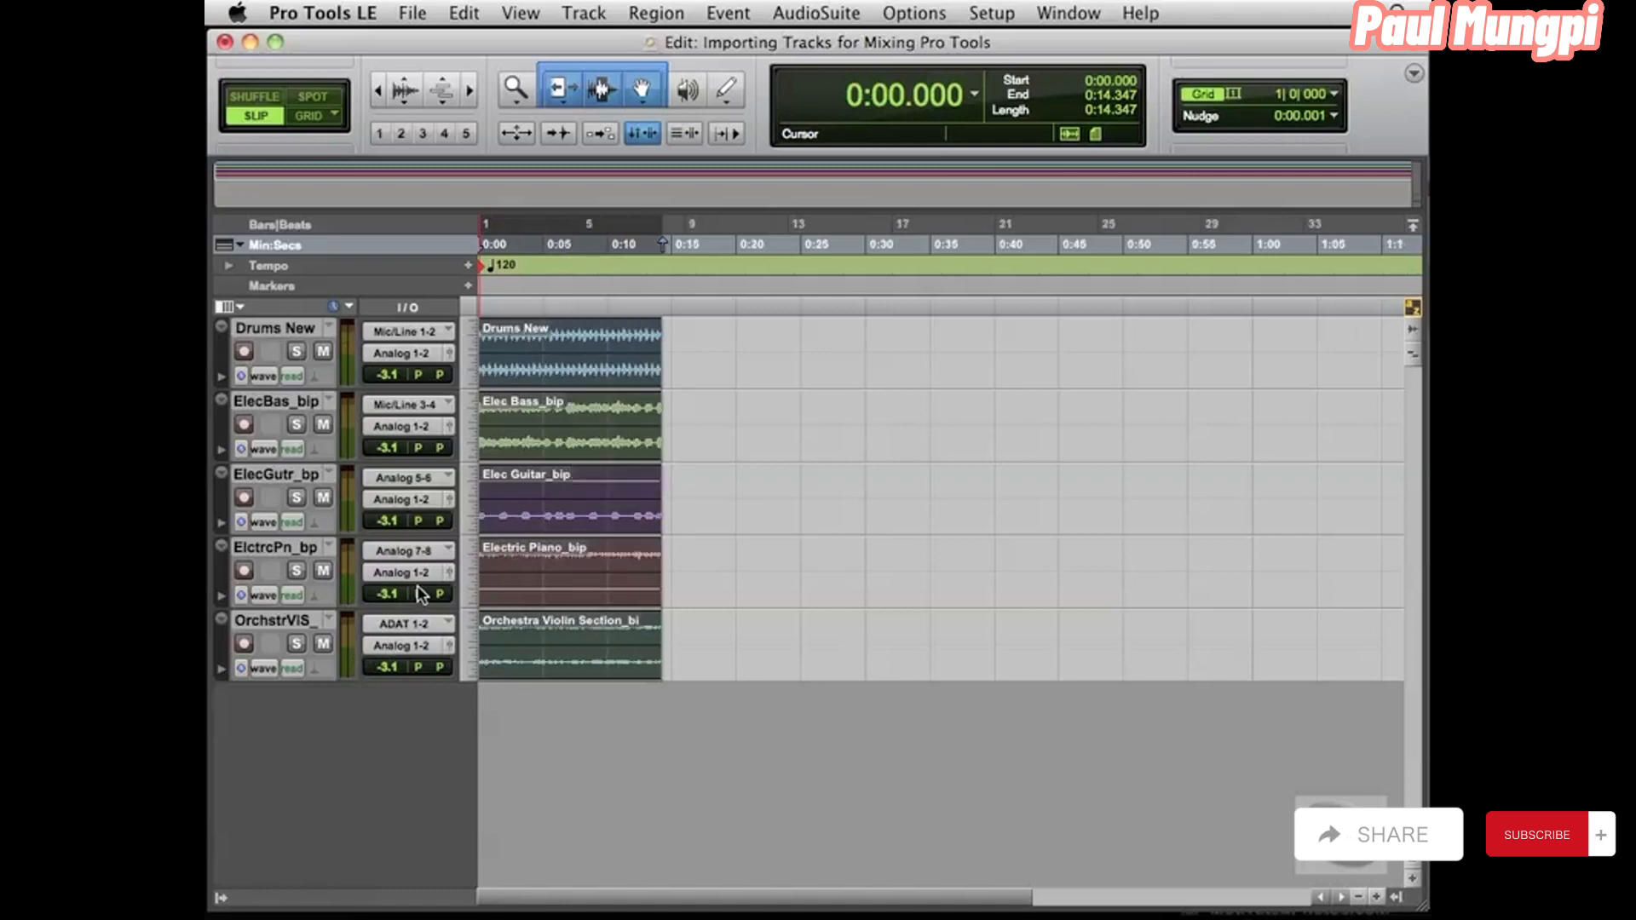
pyautogui.press('super+bracketright')
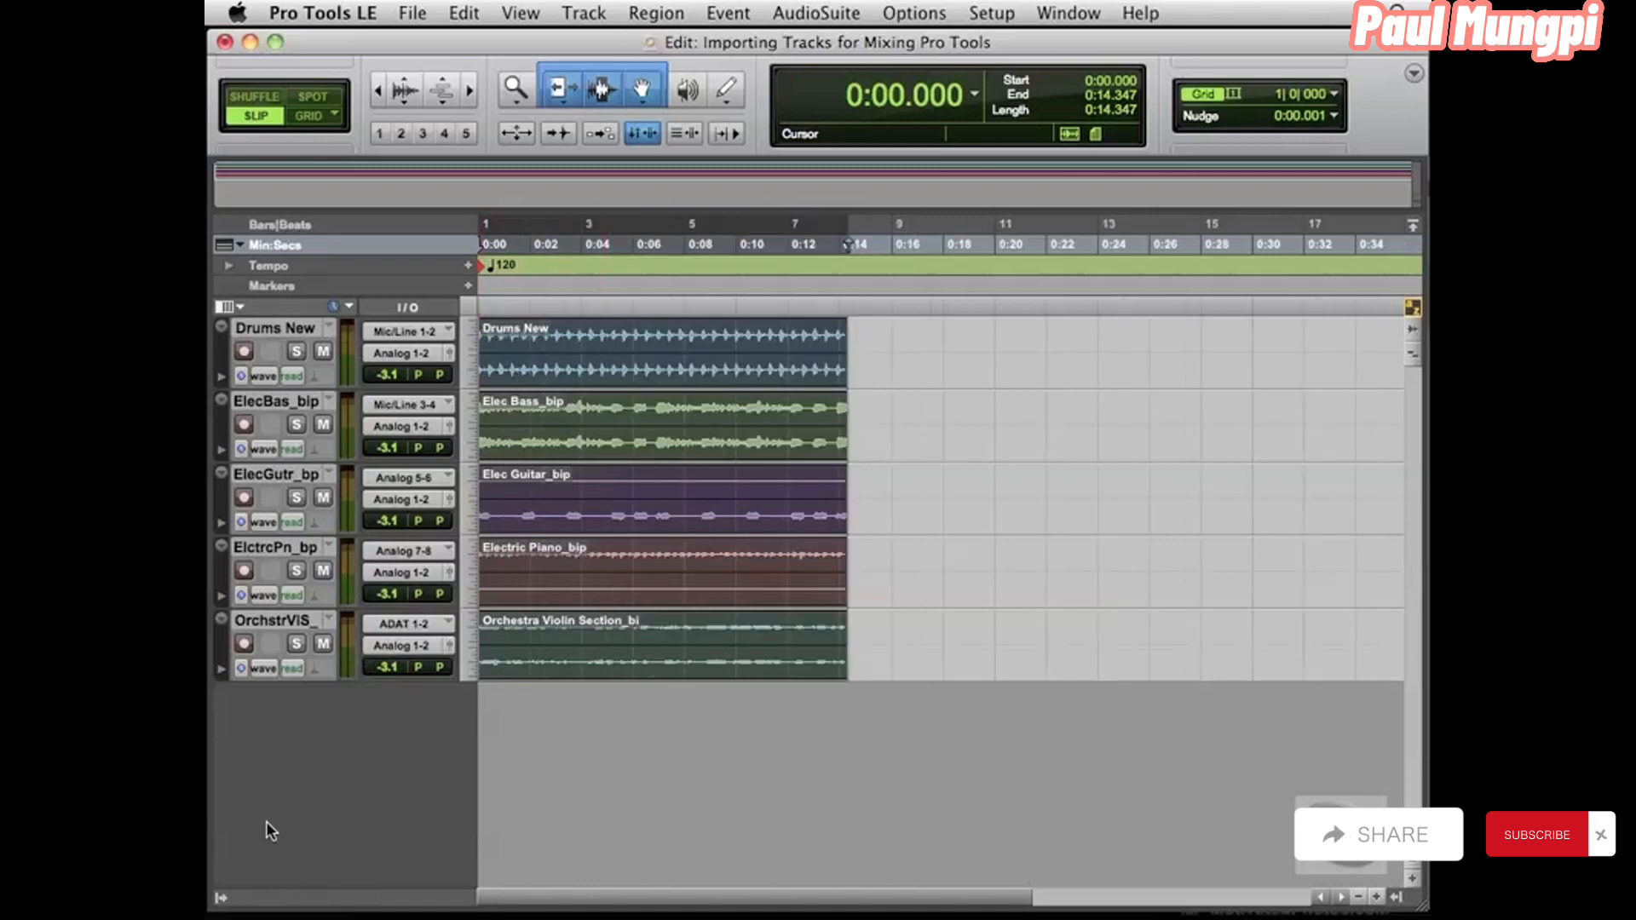
pyautogui.click(222, 898)
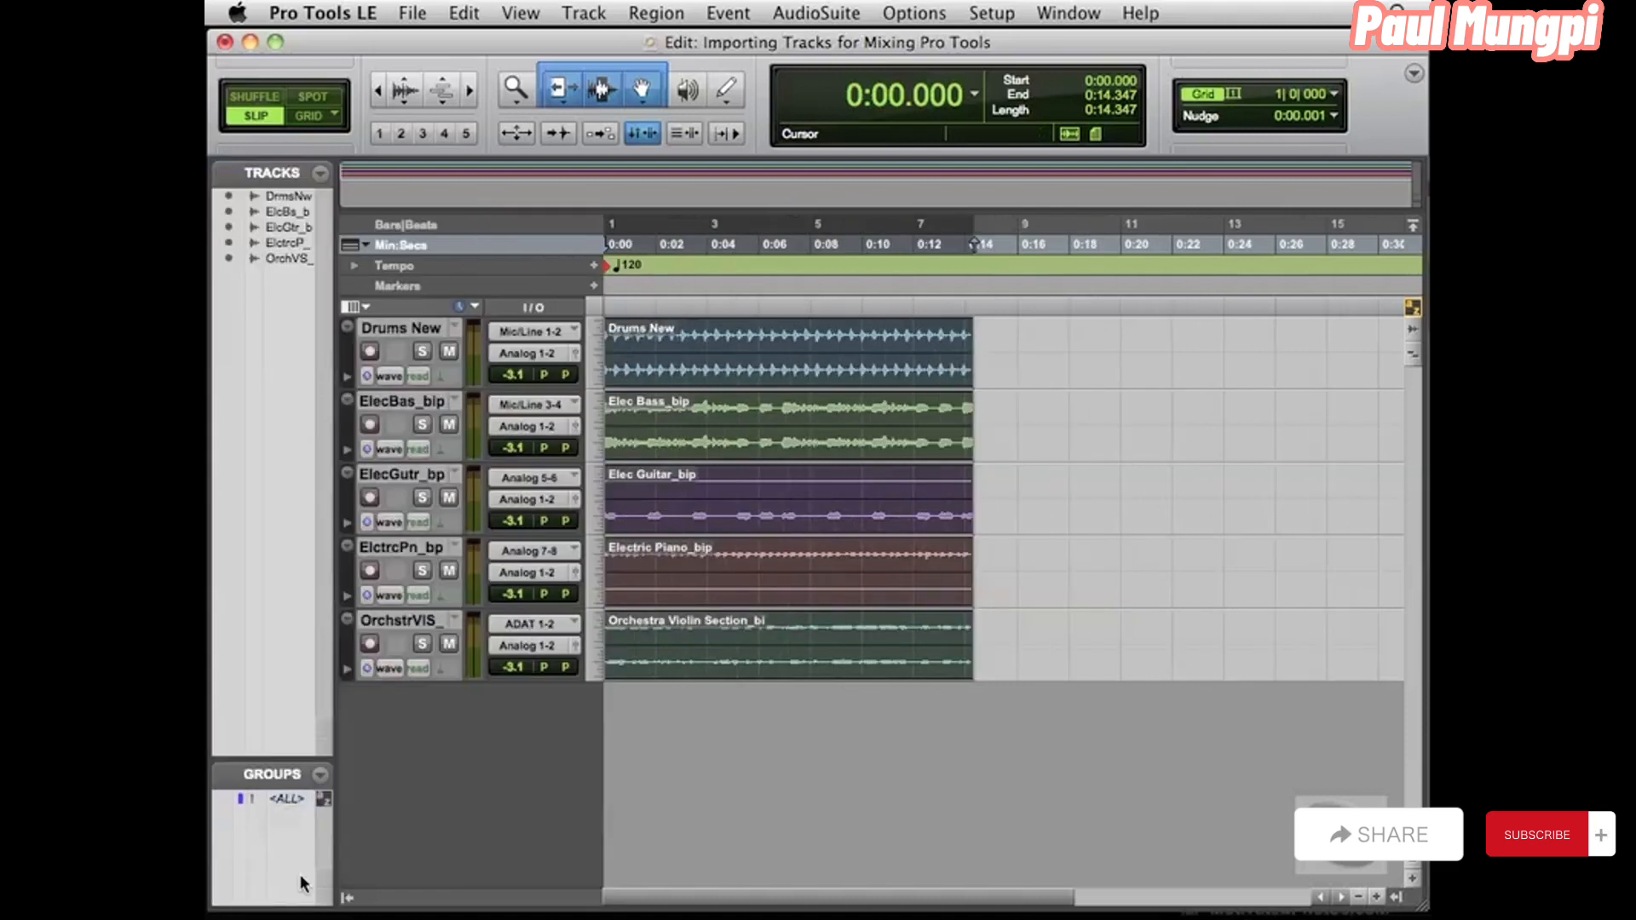
pyautogui.click(347, 898)
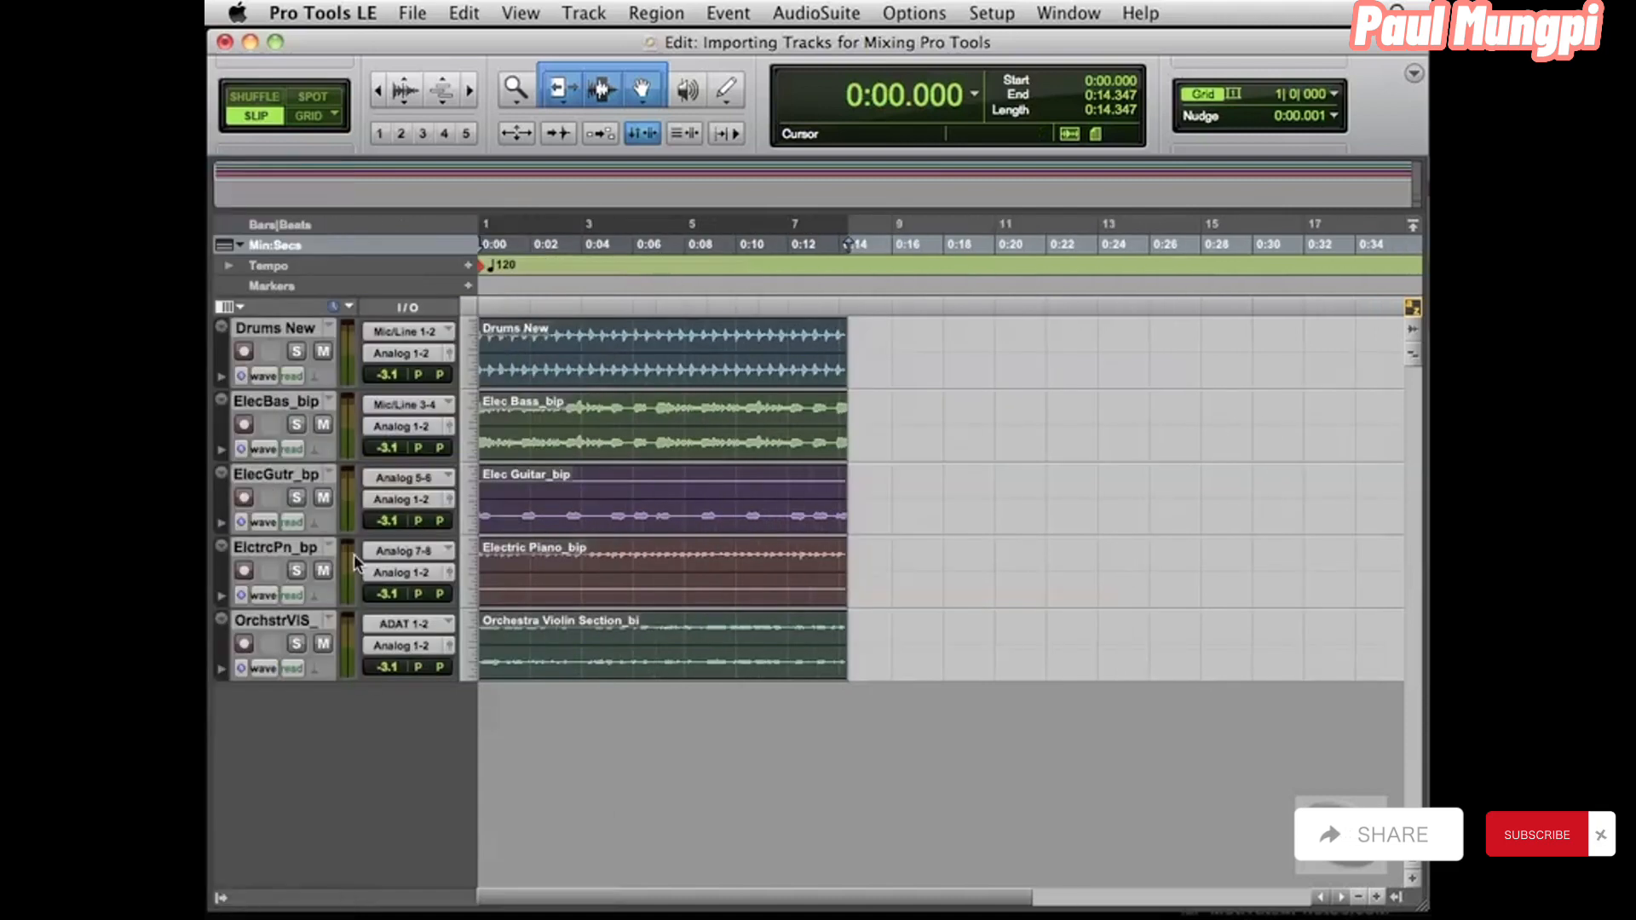
# Step: Play the session while soloing the drums, bass, guitar, electric piano and violin tracks in turn, clear the solo and stop playback
pyautogui.click(299, 351)
pyautogui.press('space')
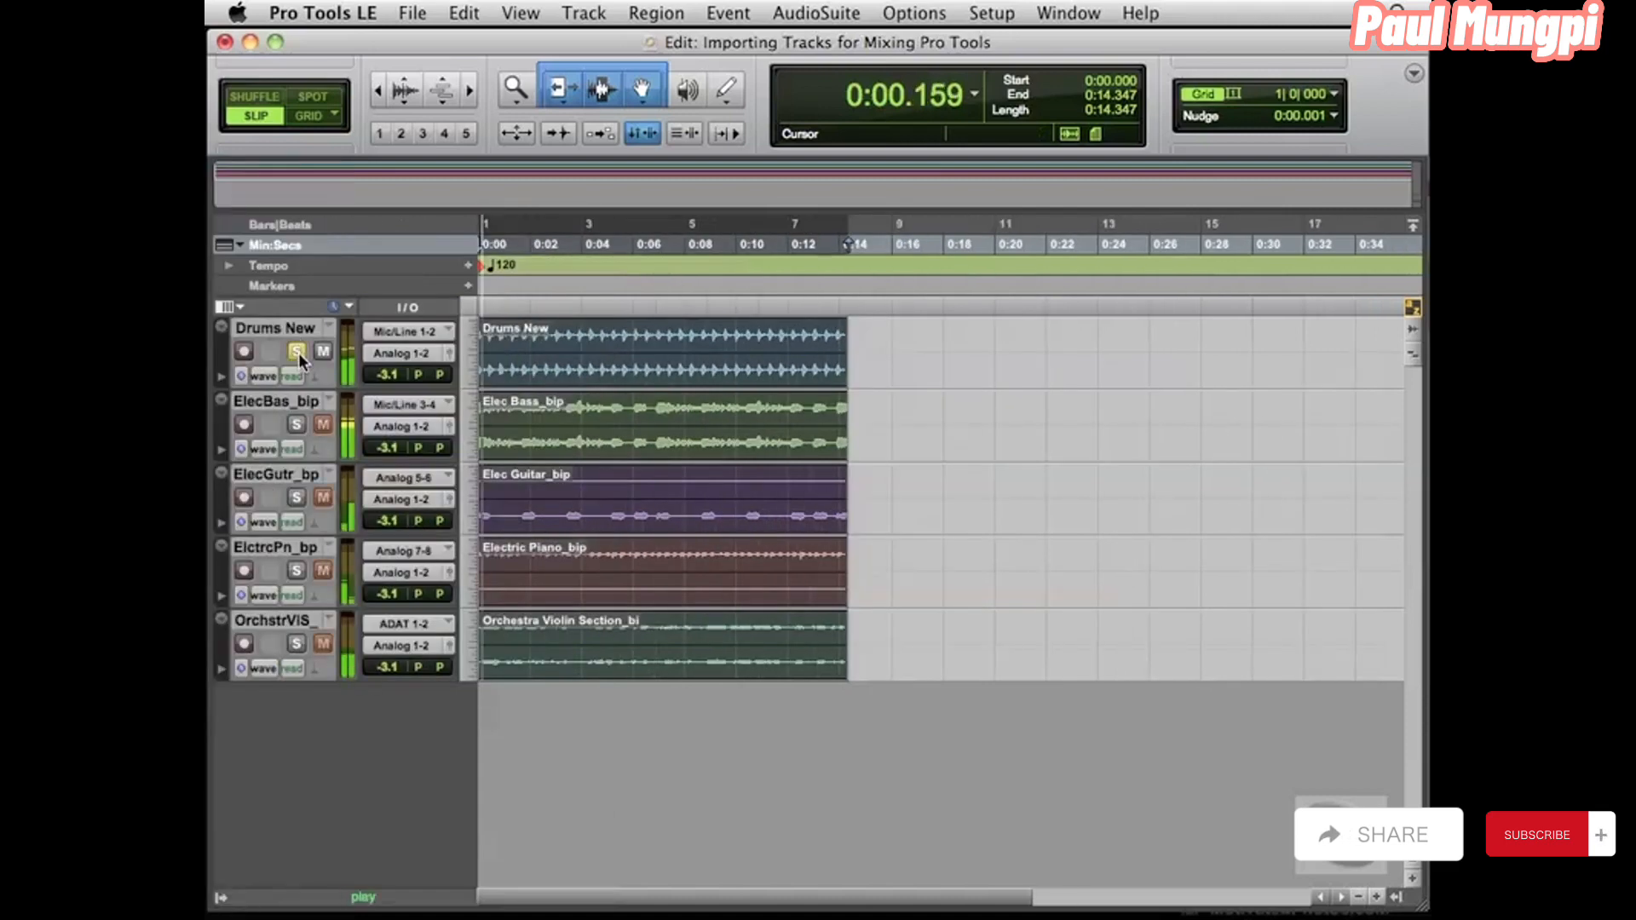
pyautogui.click(296, 425)
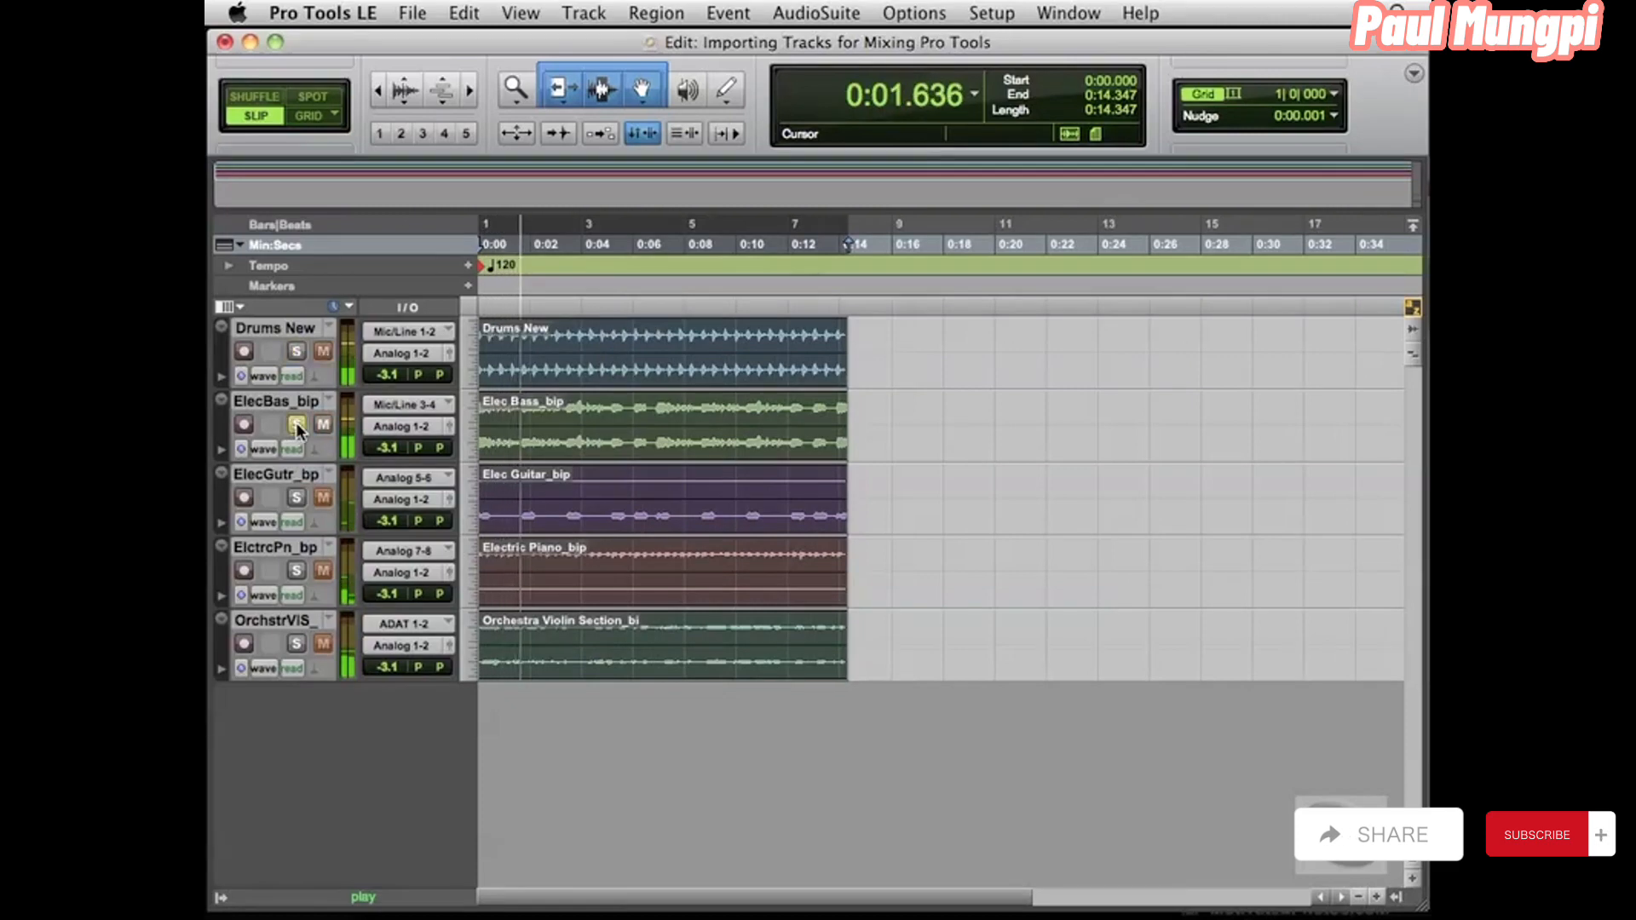
pyautogui.click(297, 499)
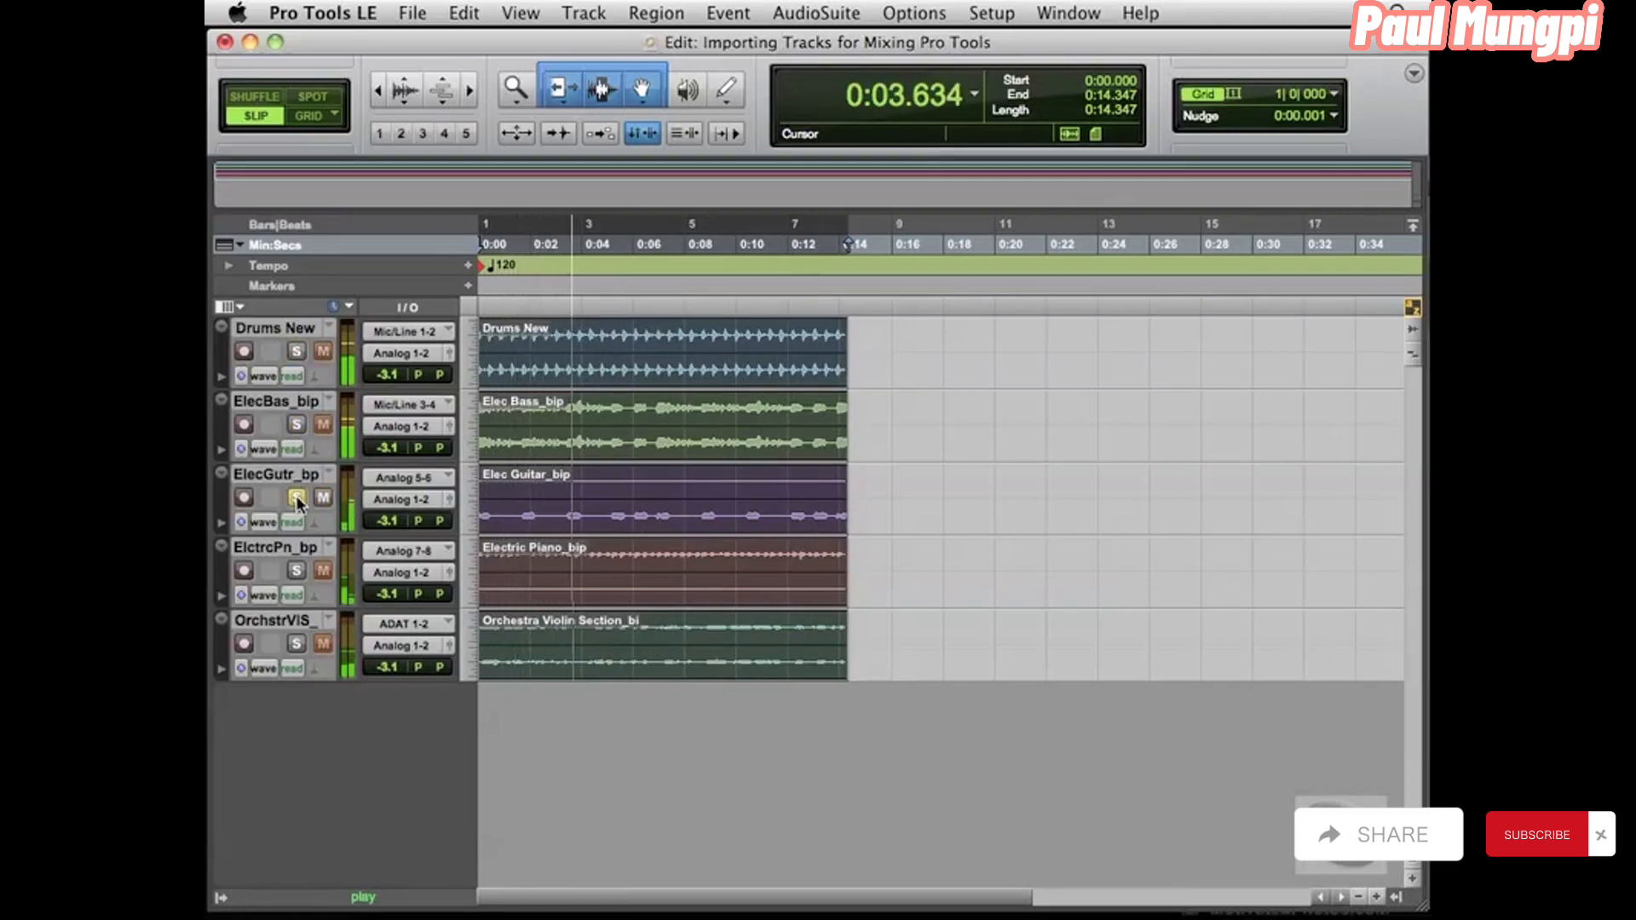
pyautogui.click(296, 571)
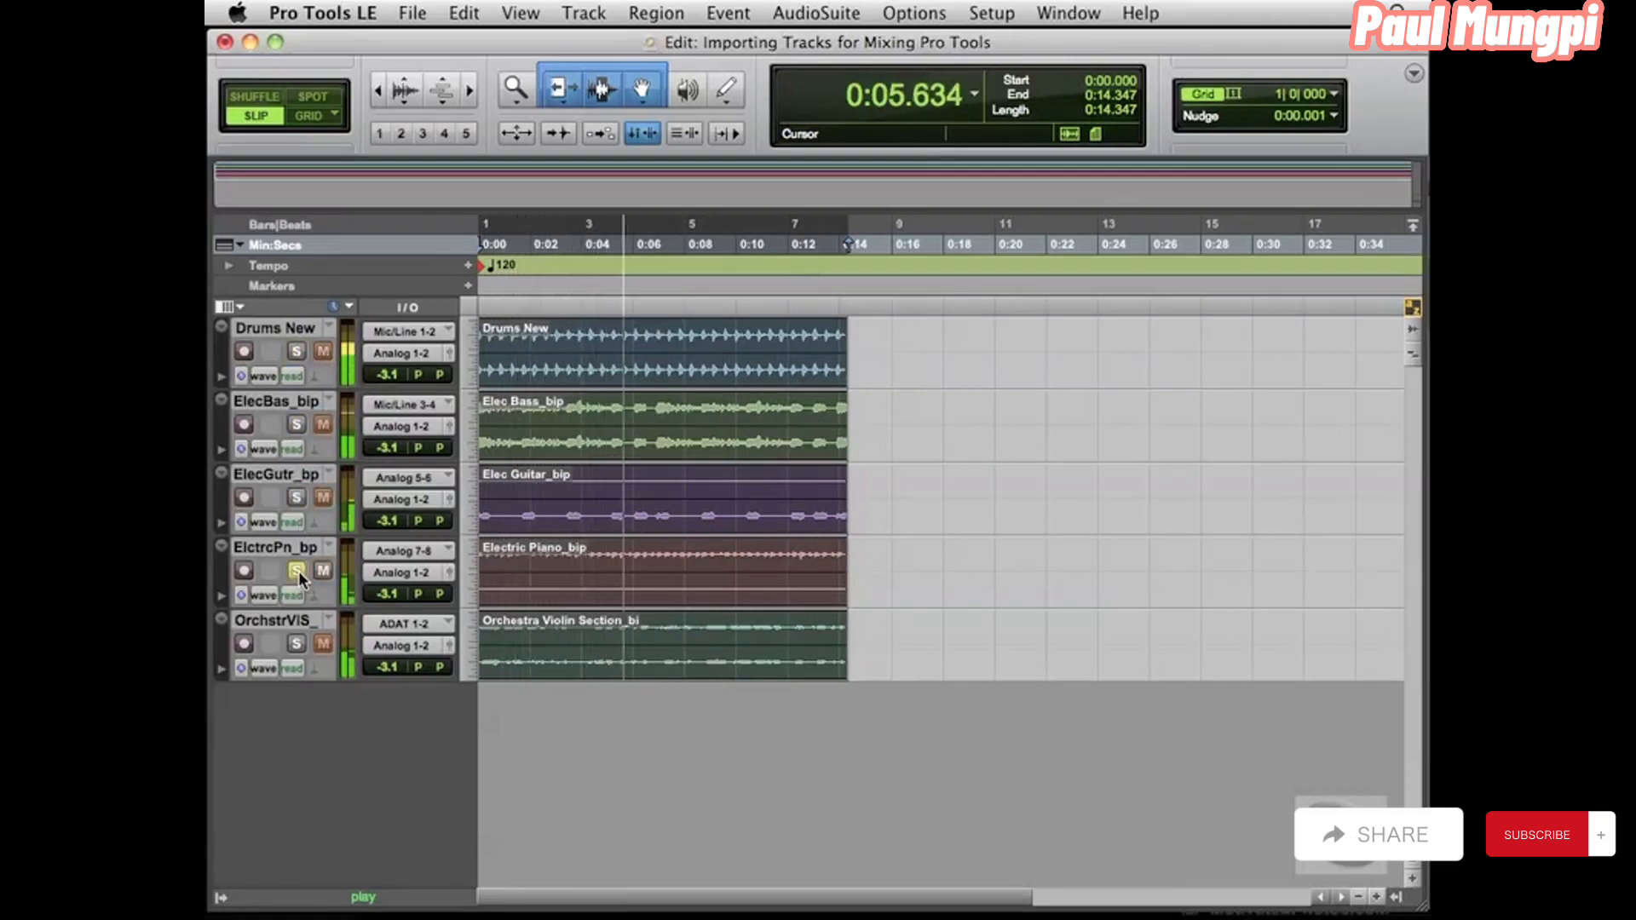
pyautogui.click(296, 644)
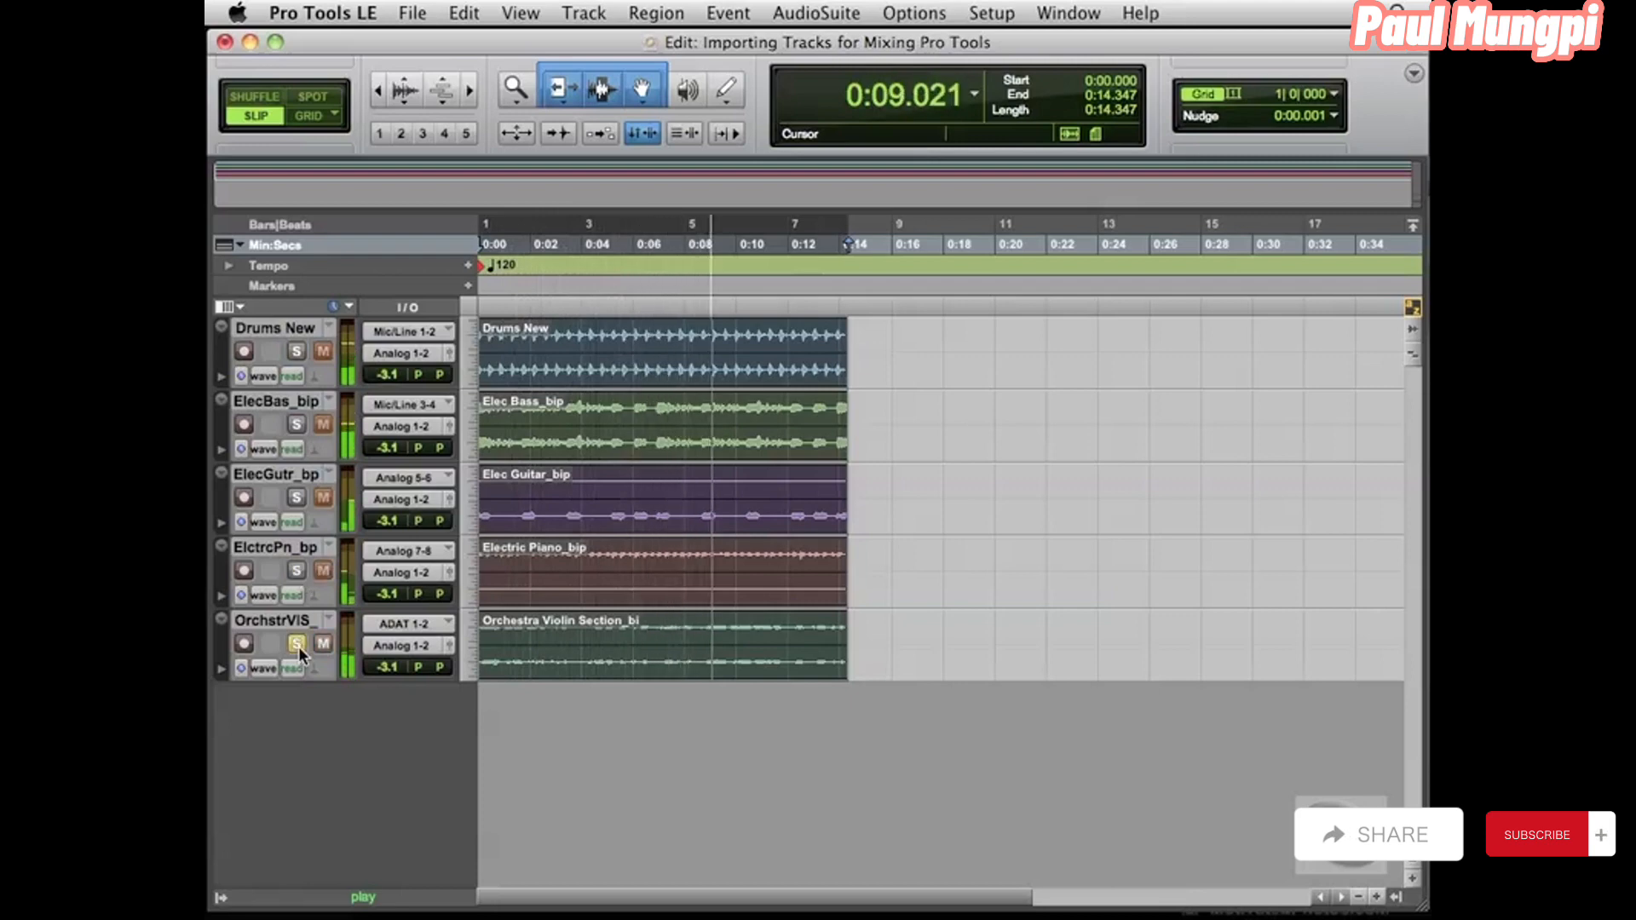
pyautogui.click(297, 644)
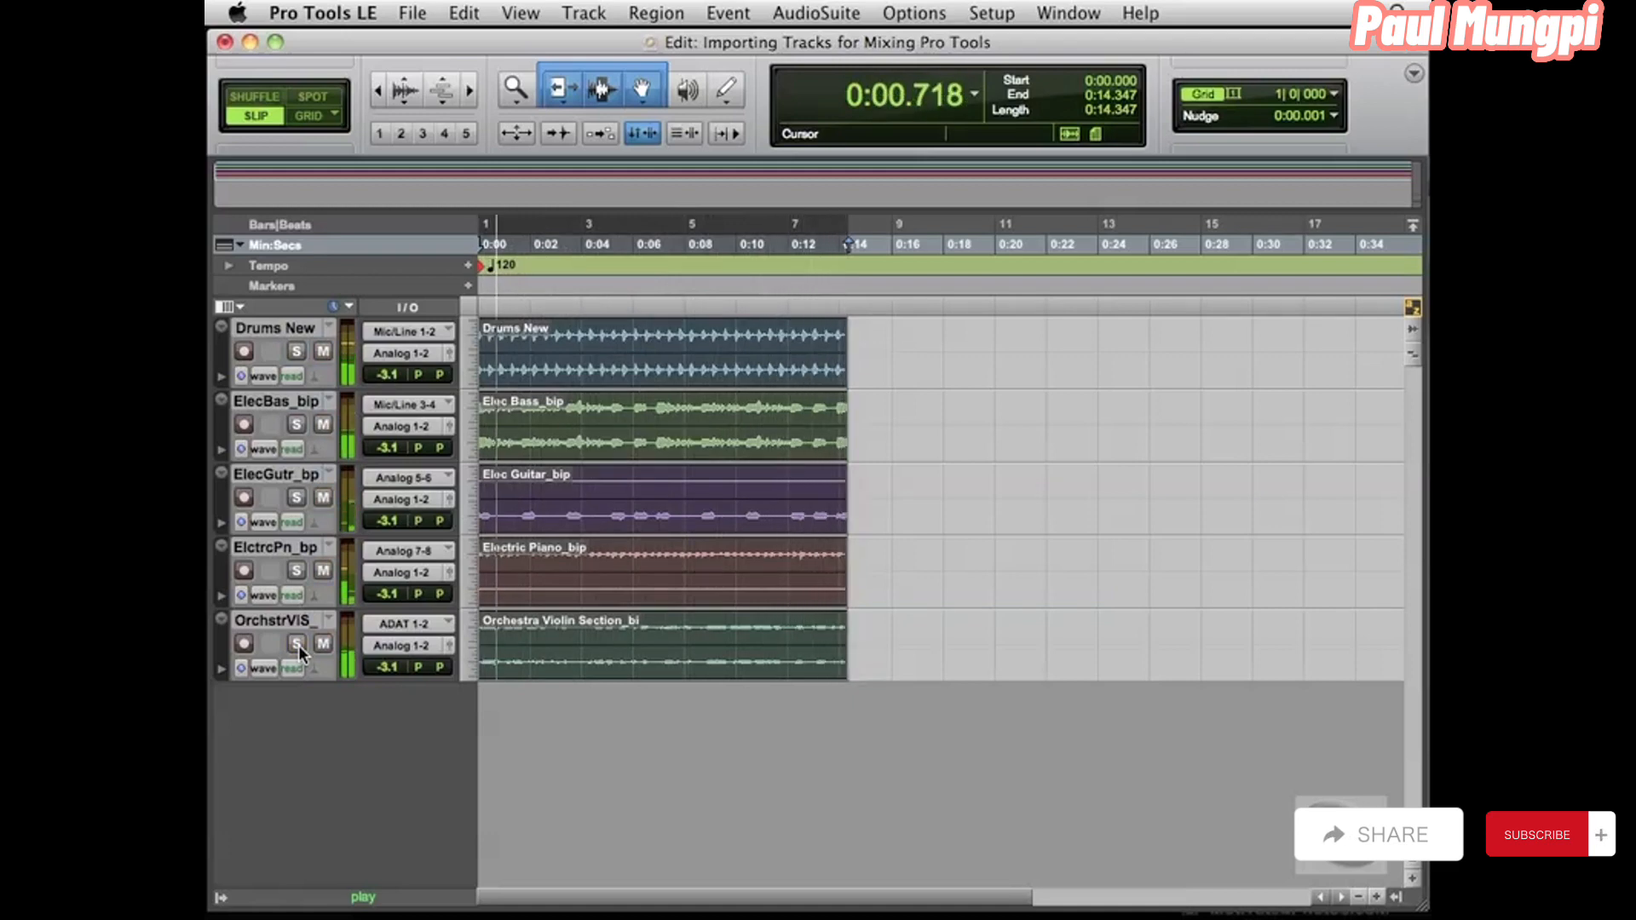
pyautogui.press('space')
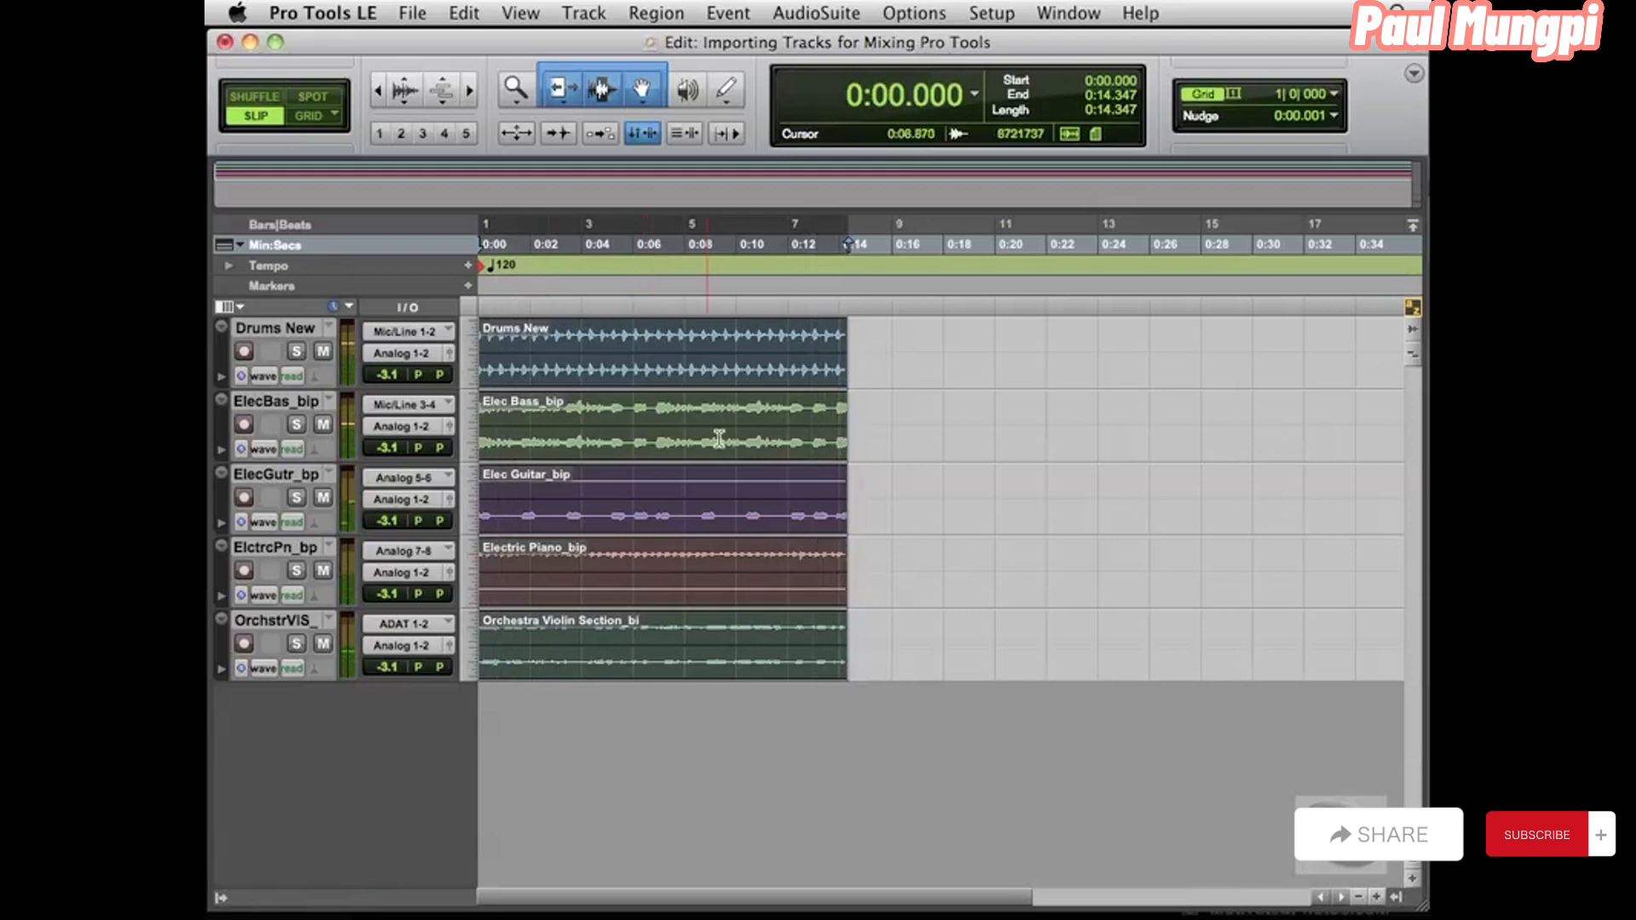